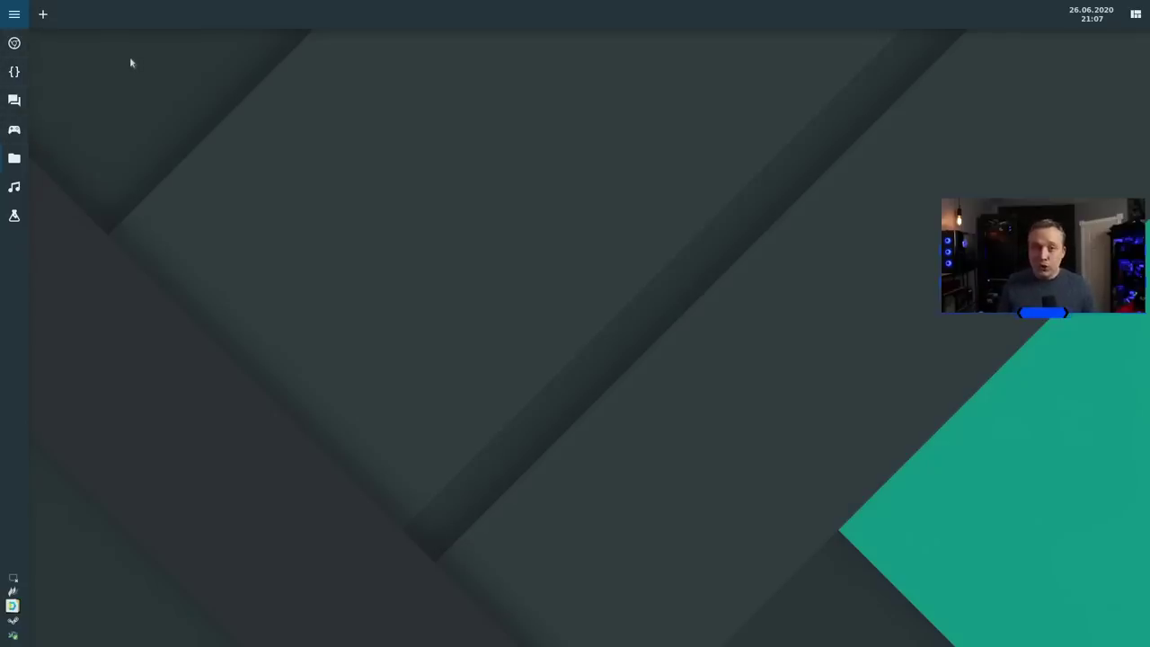
View the browser workspace, the terminal workspace and the chat workspace in turn.
{"action": "left_click", "coordinate": [16, 54]}
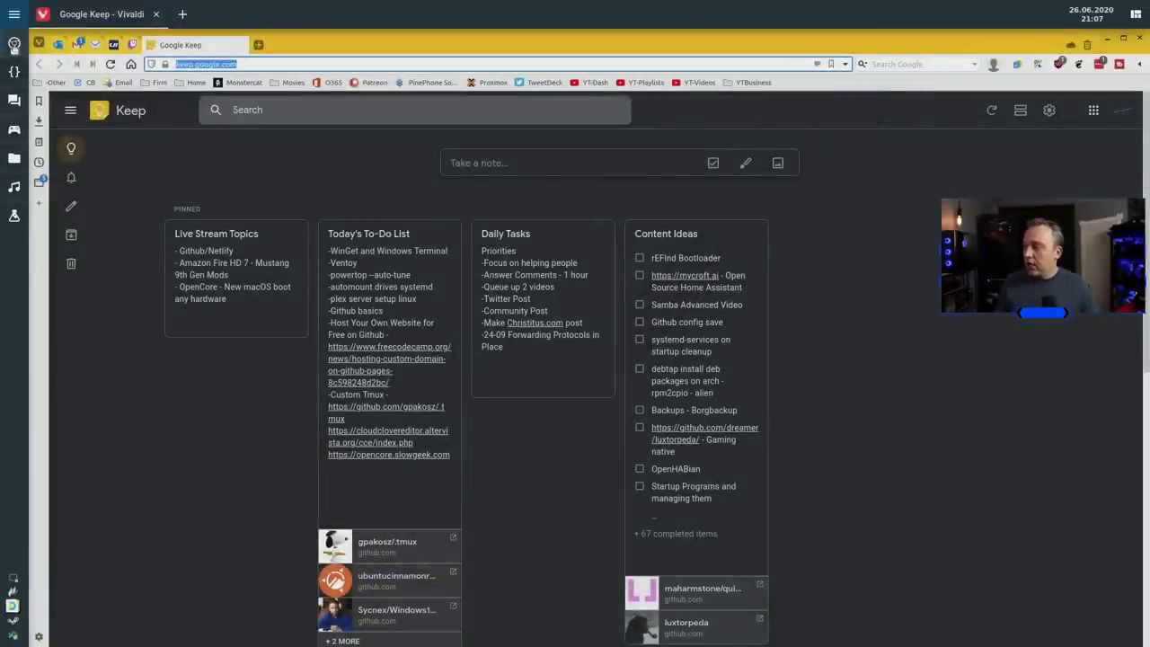
{"action": "left_click", "coordinate": [13, 74]}
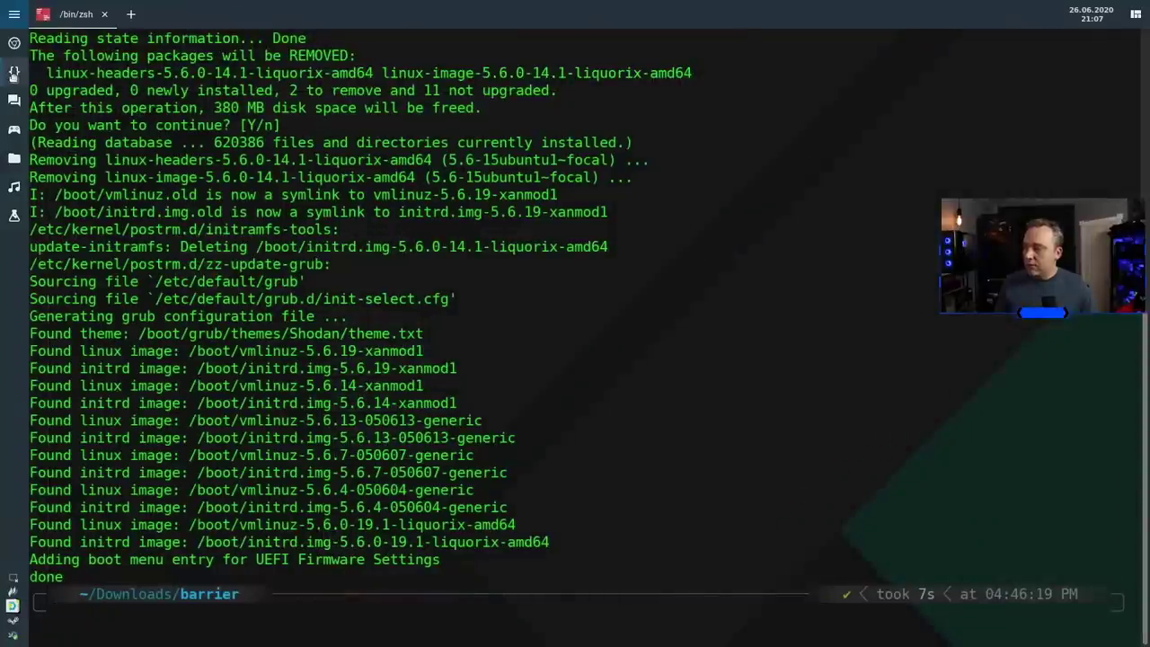
{"action": "left_click", "coordinate": [11, 102]}
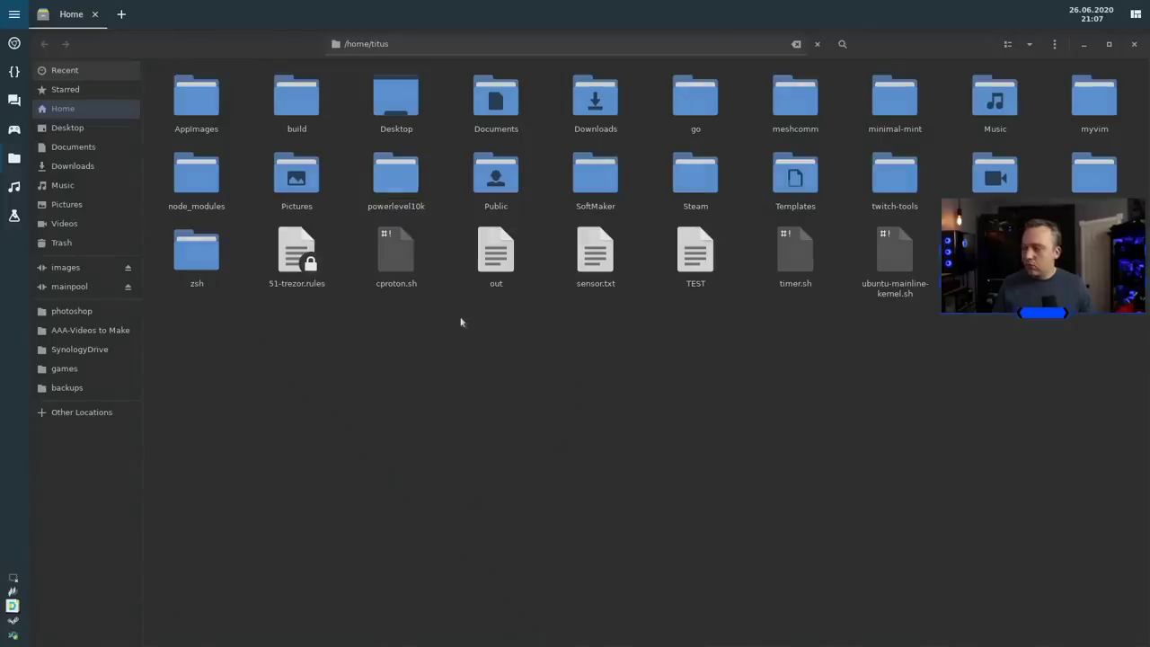
Open two more file manager windows to tile alongside the first, and close the windows again.
{"action": "key", "text": "ctrl+n"}
{"action": "key", "text": "ctrl+n"}
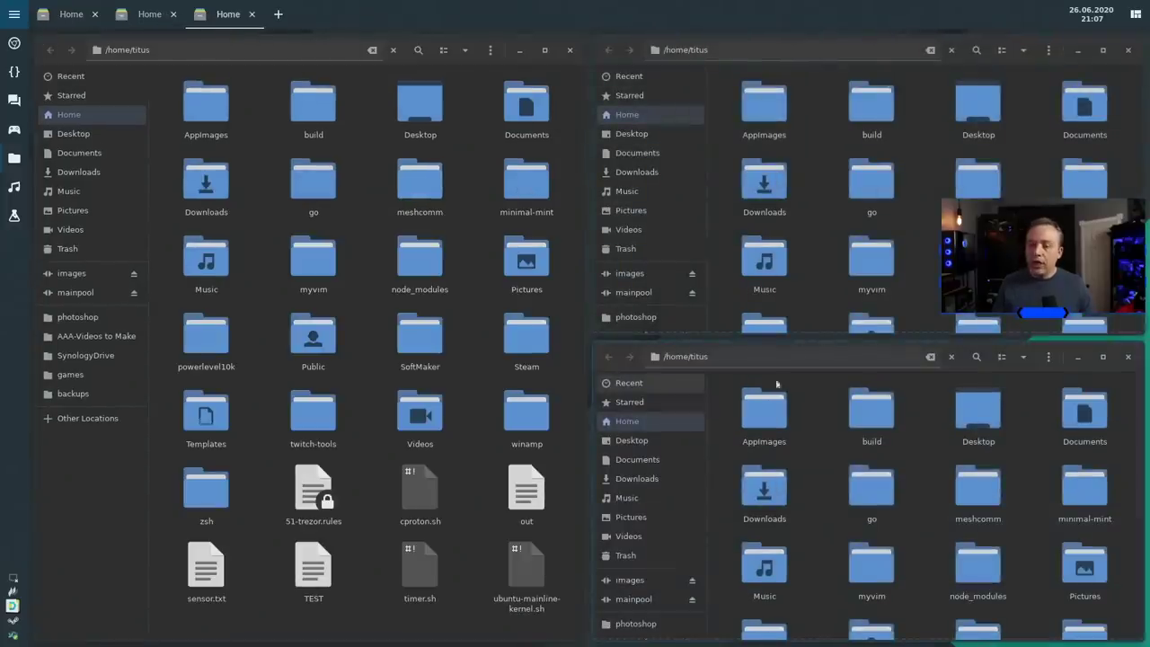
{"action": "key", "text": "ctrl+w"}
{"action": "key", "text": "ctrl+w"}
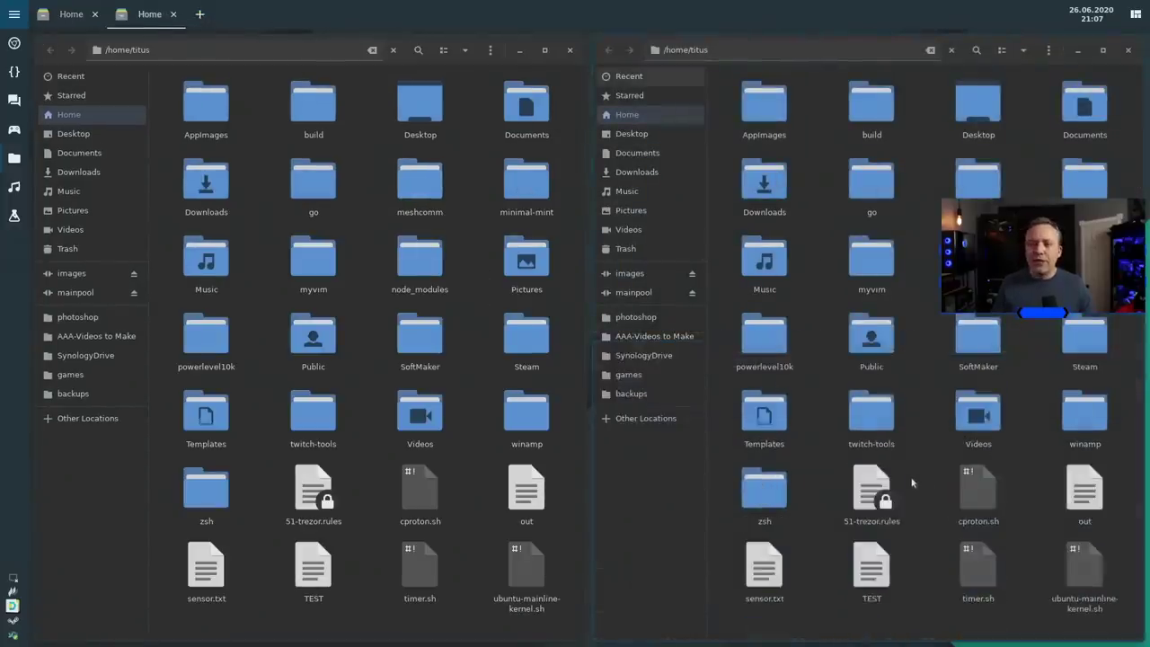
{"action": "key", "text": "ctrl+w"}
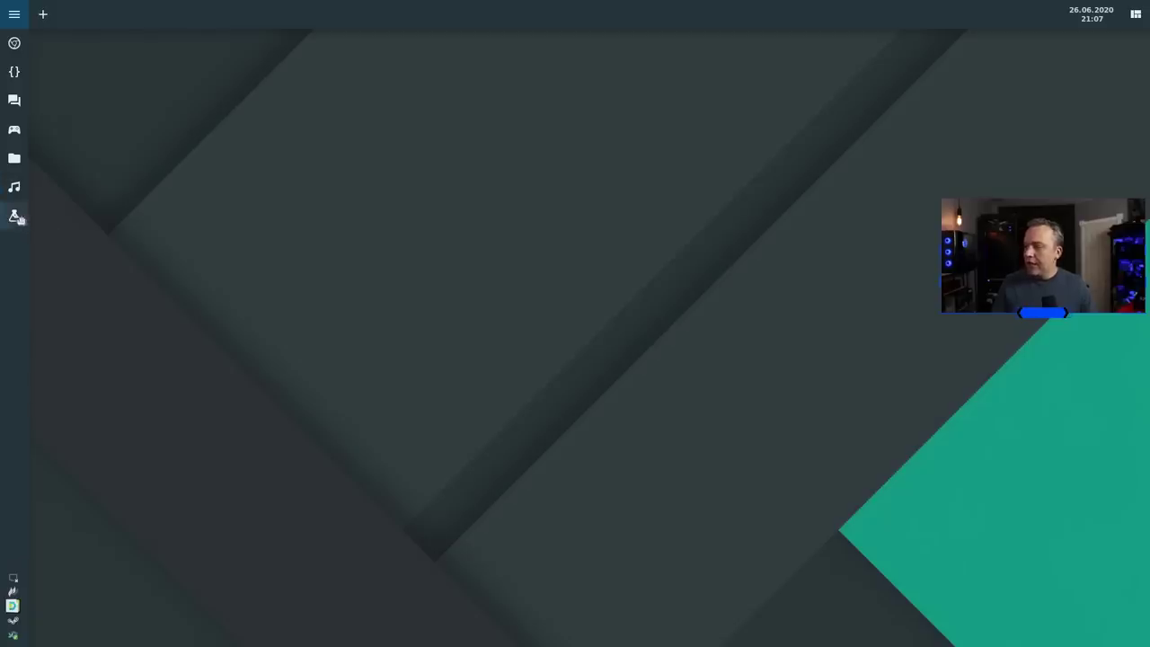
Launch the Kdenlive video editor by searching the application launcher for "kden".
{"action": "left_click", "coordinate": [15, 15]}
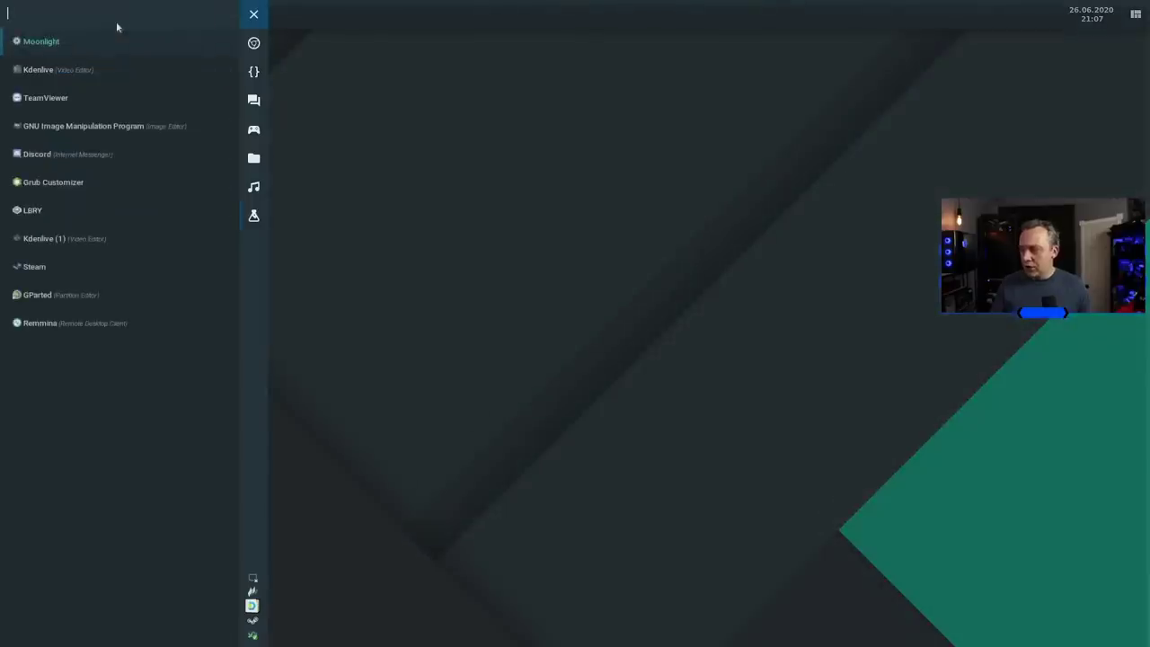
{"action": "type", "text": "kden"}
{"action": "key", "text": "Return"}
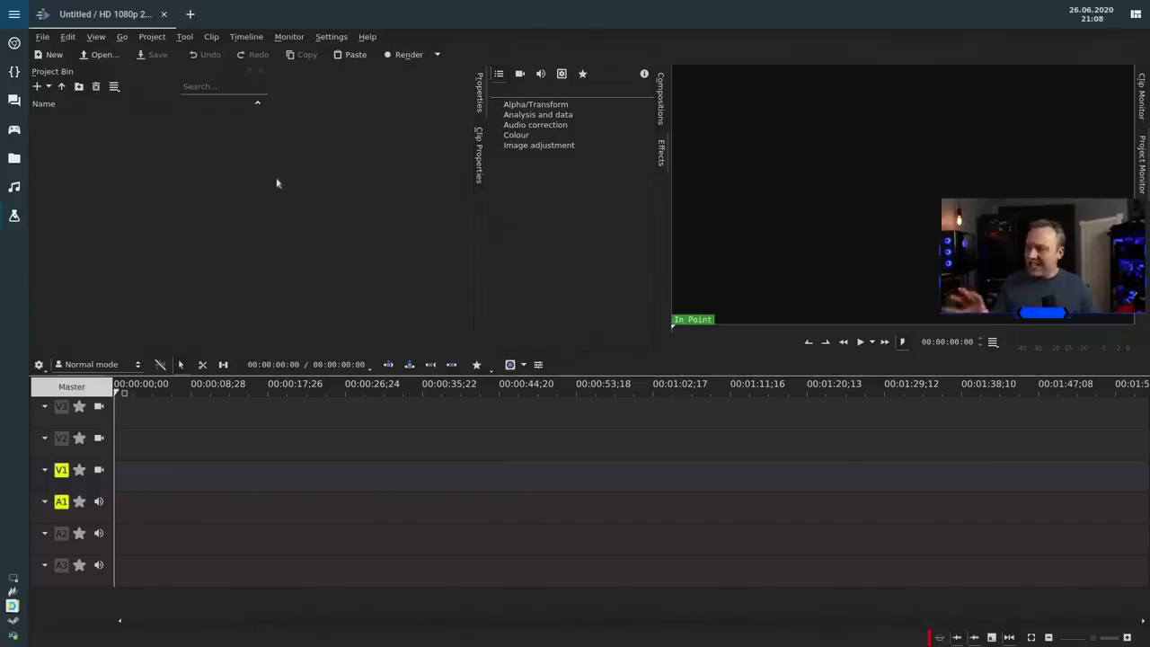
Reopen the application launcher and choose the Kdenlive (1) entry.
{"action": "left_click", "coordinate": [14, 15]}
{"action": "left_click", "coordinate": [116, 18]}
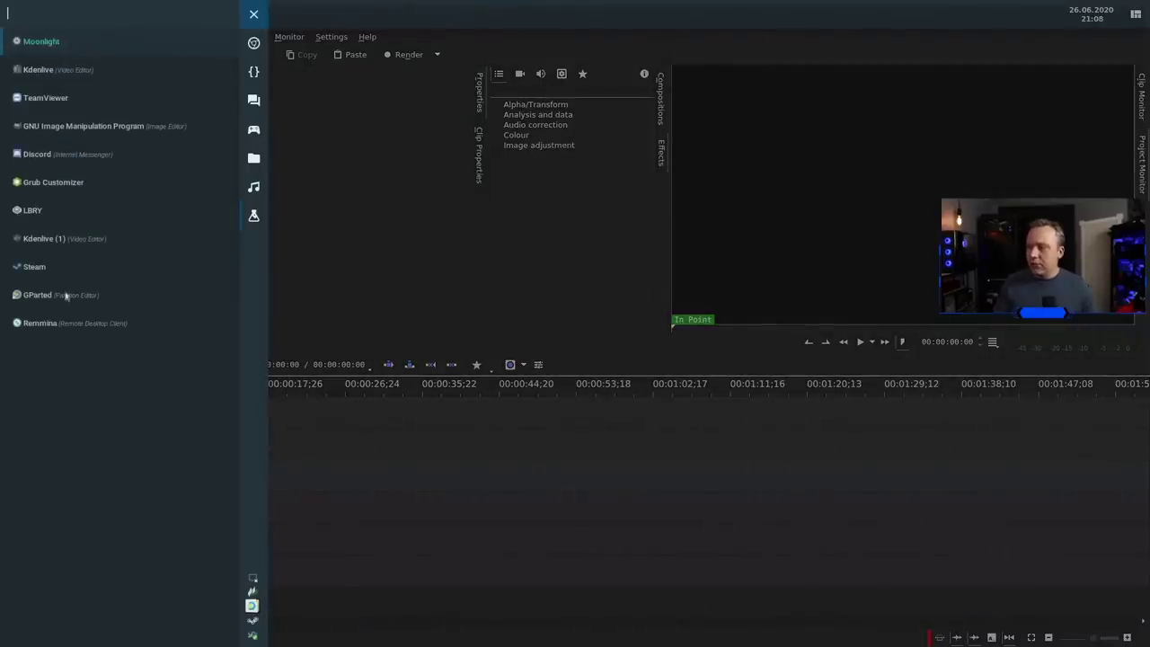
{"action": "left_click", "coordinate": [60, 242]}
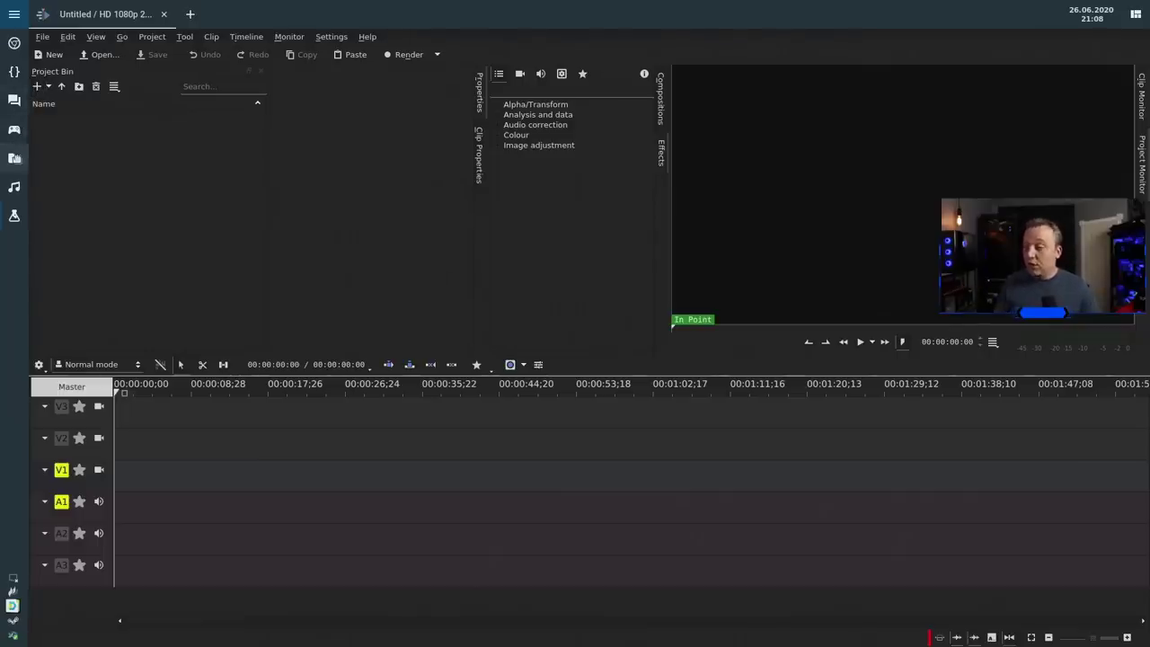
Switch to the files workspace and go to the .config/awesome folder inside the home directory.
{"action": "left_click", "coordinate": [14, 159]}
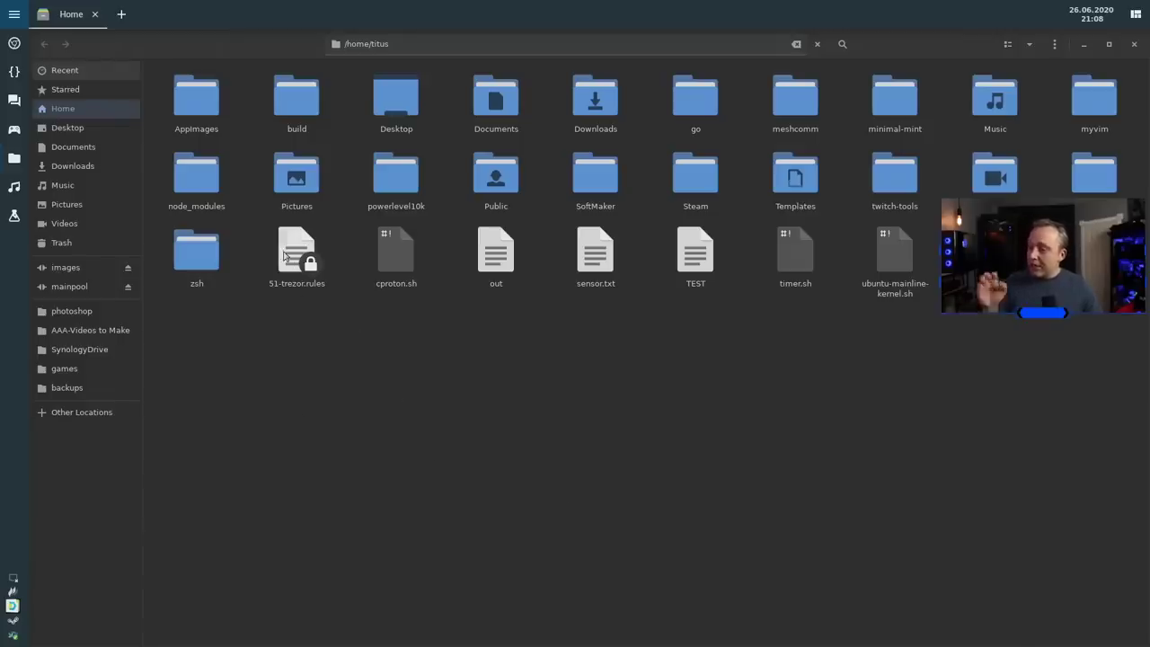
{"action": "left_click", "coordinate": [433, 36]}
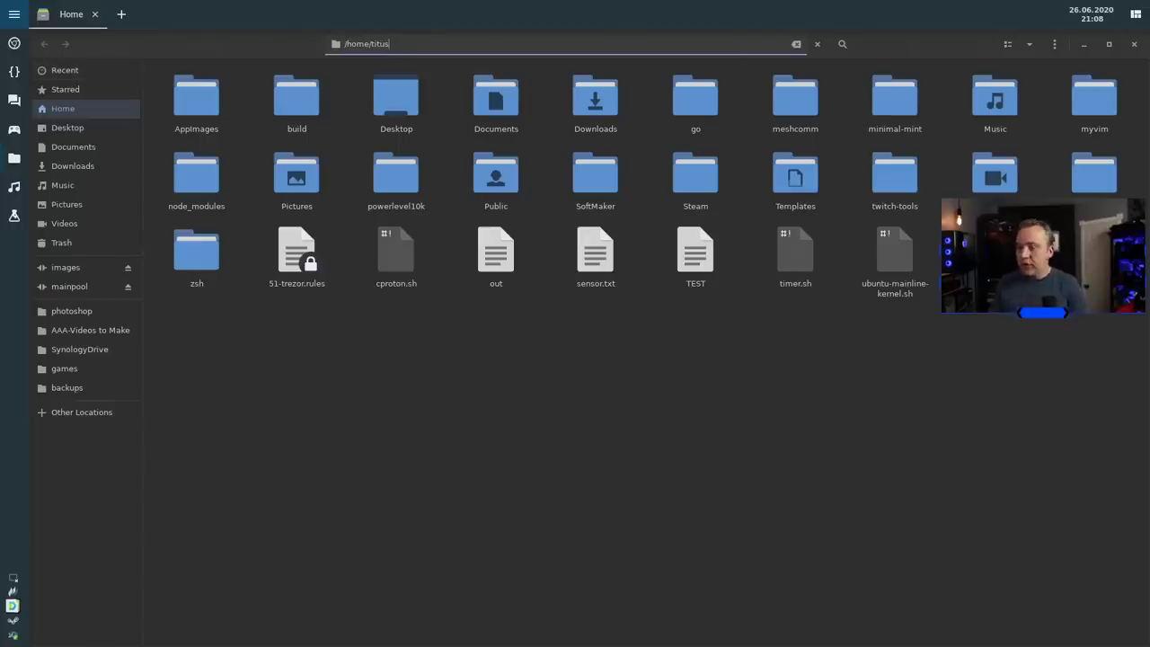
{"action": "type", "text": "/.config"}
{"action": "key", "text": "Return"}
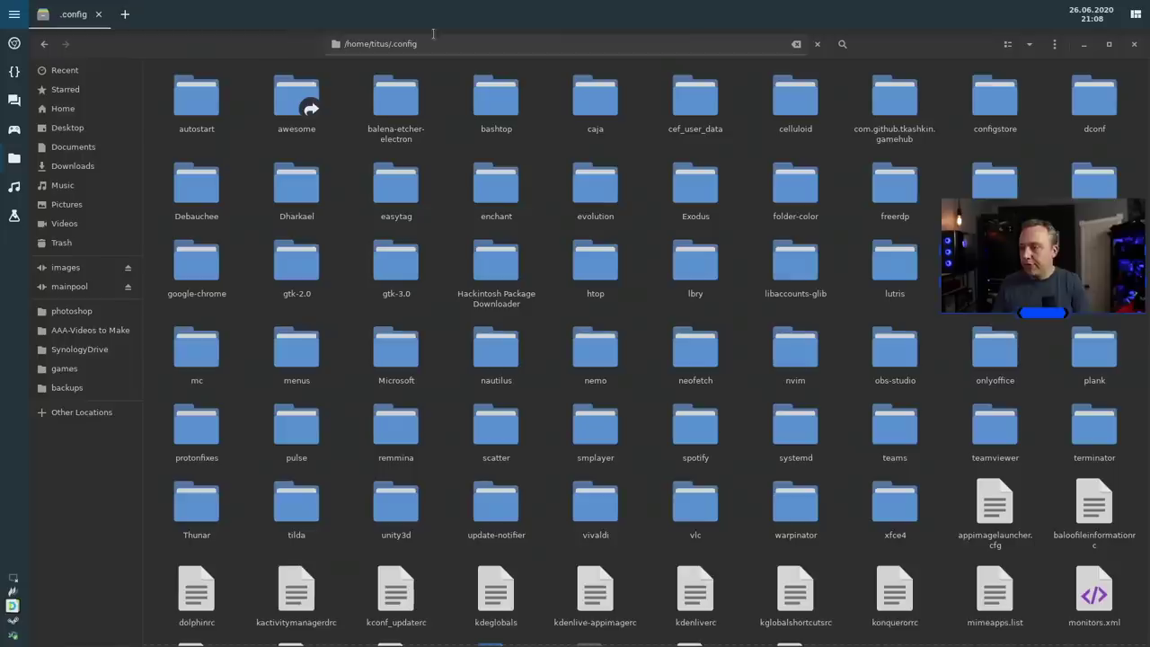
{"action": "double_click", "coordinate": [301, 97]}
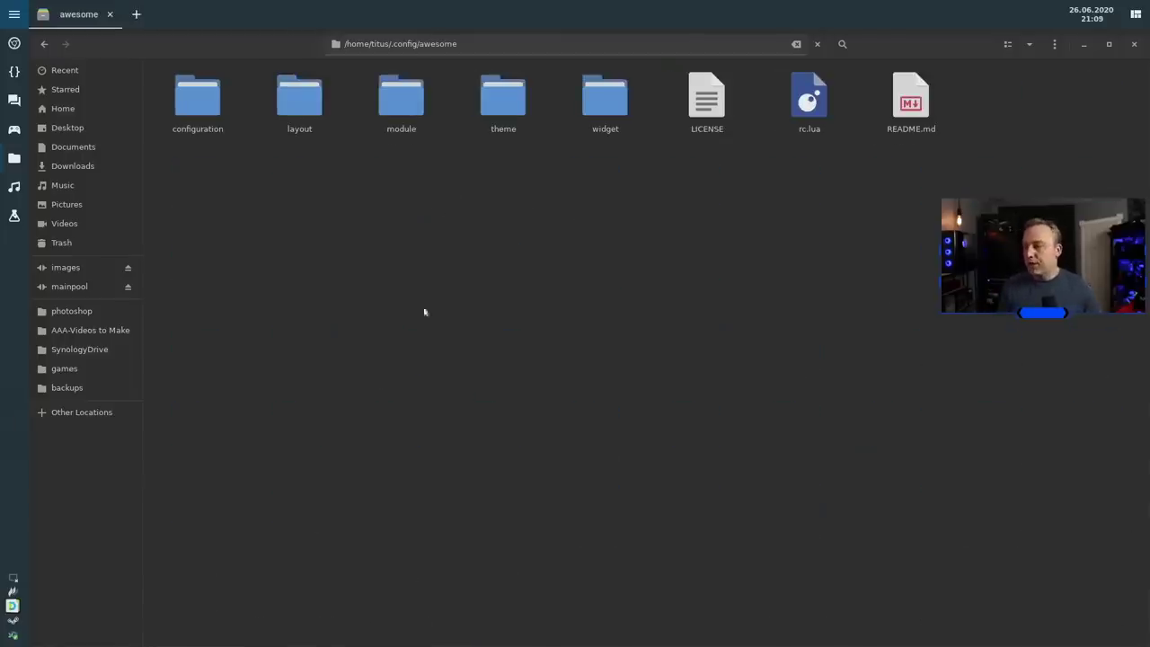
Open apps.lua from the awesome configuration folder in the text editor.
{"action": "left_click", "coordinate": [170, 95]}
{"action": "double_click", "coordinate": [197, 96]}
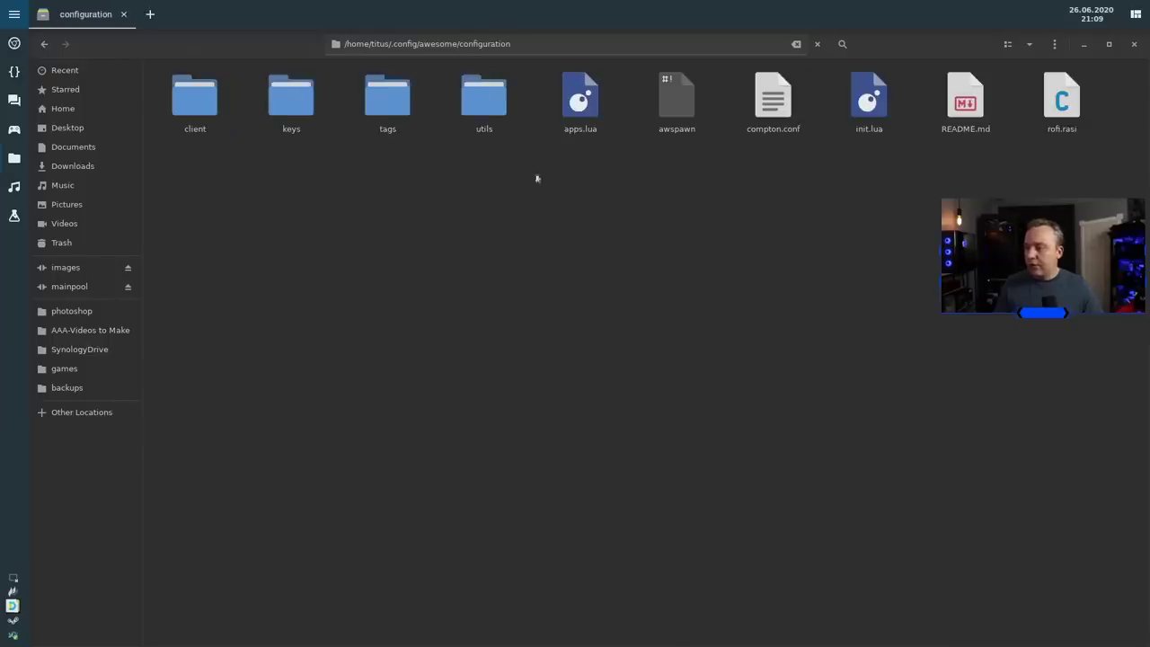
{"action": "double_click", "coordinate": [580, 102]}
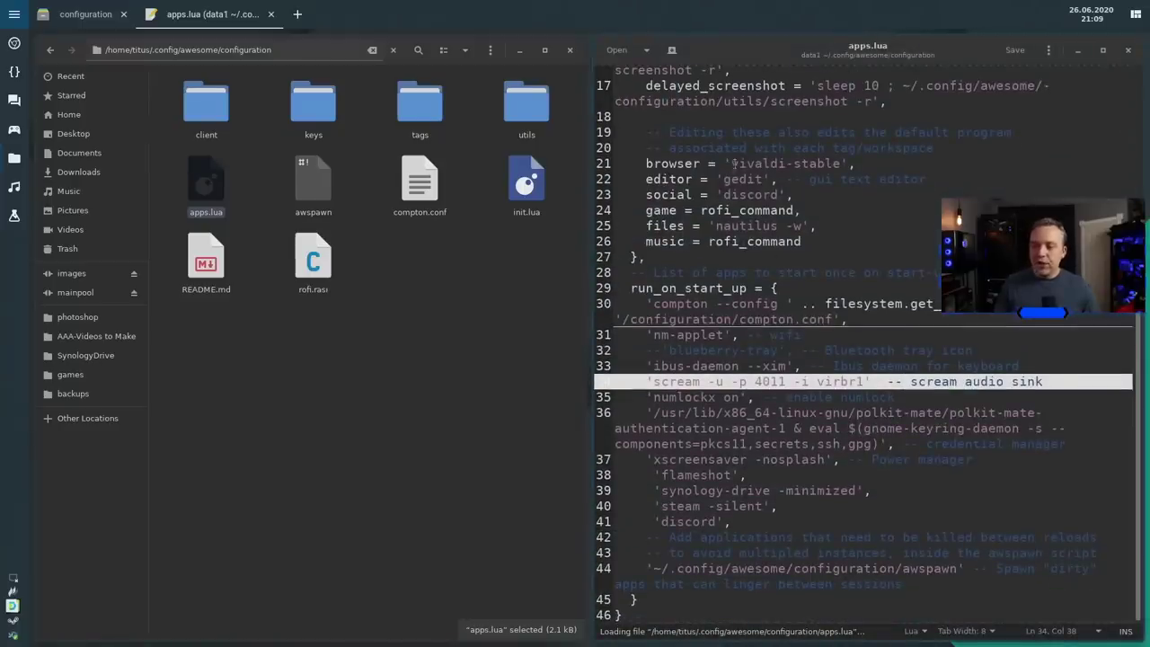
Examine the default program entries and the run_on_start_up list in apps.lua, and close the file.
{"action": "left_click", "coordinate": [735, 164]}
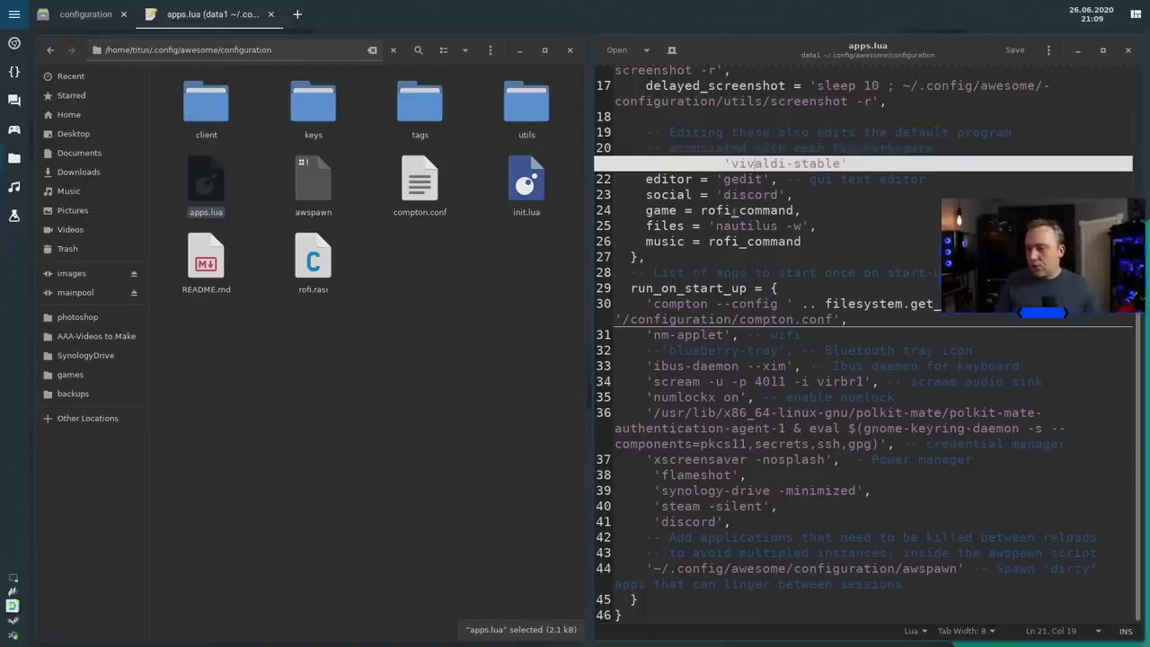
{"action": "left_click", "coordinate": [739, 226]}
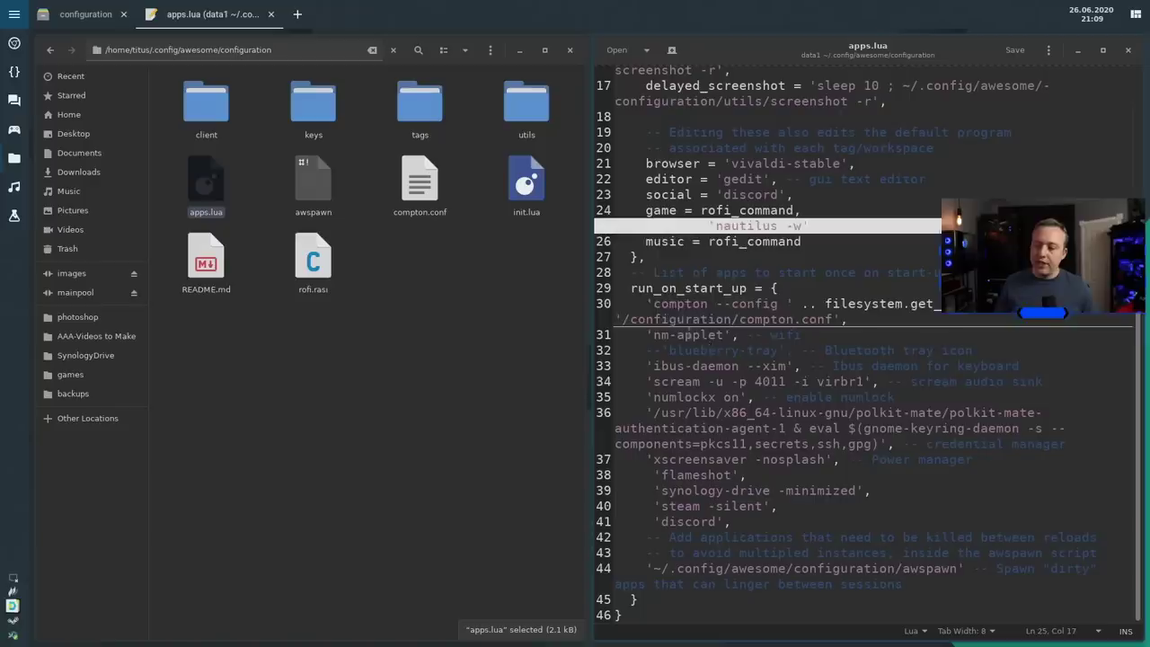
{"action": "left_click_drag", "start_coordinate": [655, 319], "coordinate": [810, 491]}
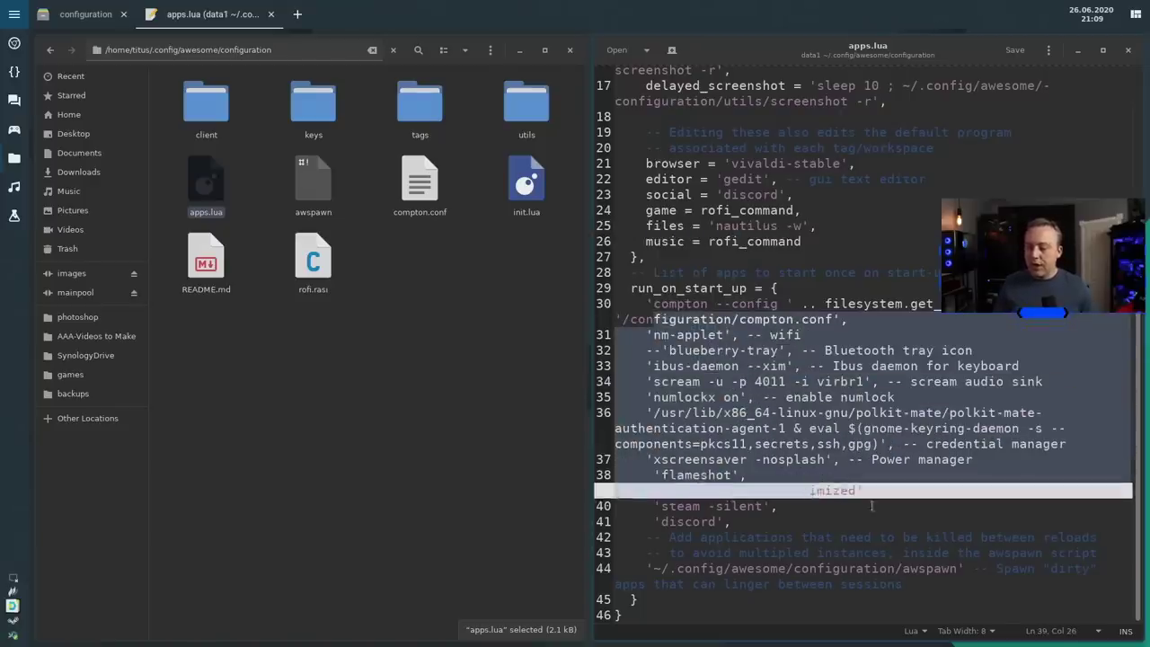
{"action": "left_click", "coordinate": [871, 506]}
{"action": "left_click", "coordinate": [739, 477]}
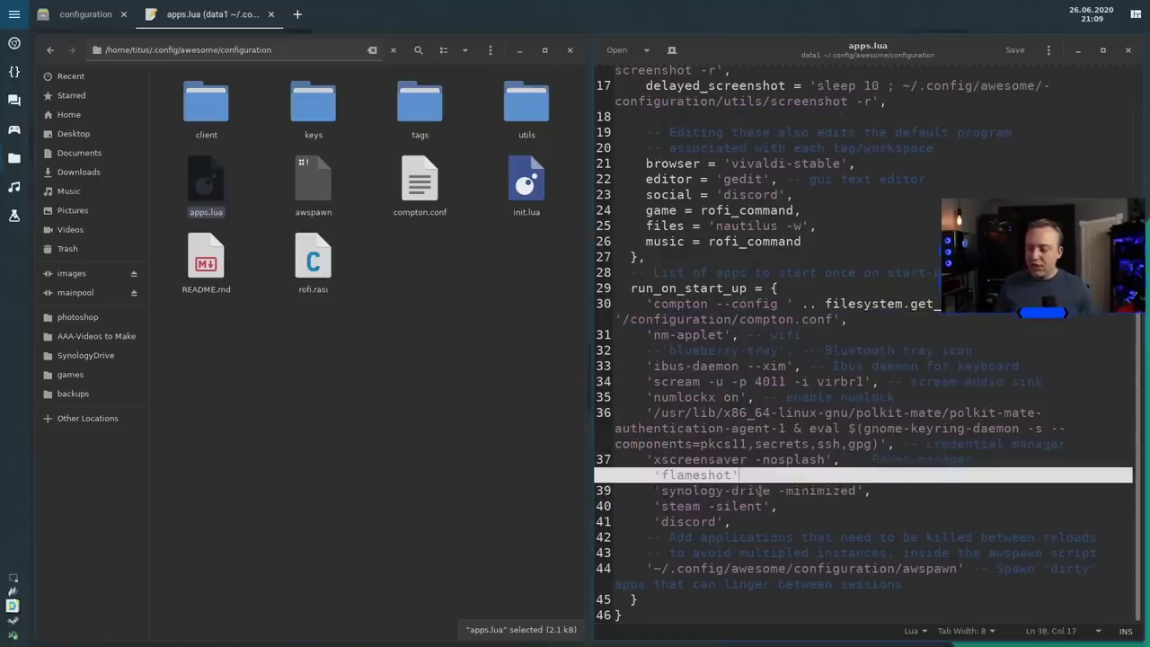
{"action": "left_click", "coordinate": [757, 491]}
{"action": "left_click", "coordinate": [728, 507]}
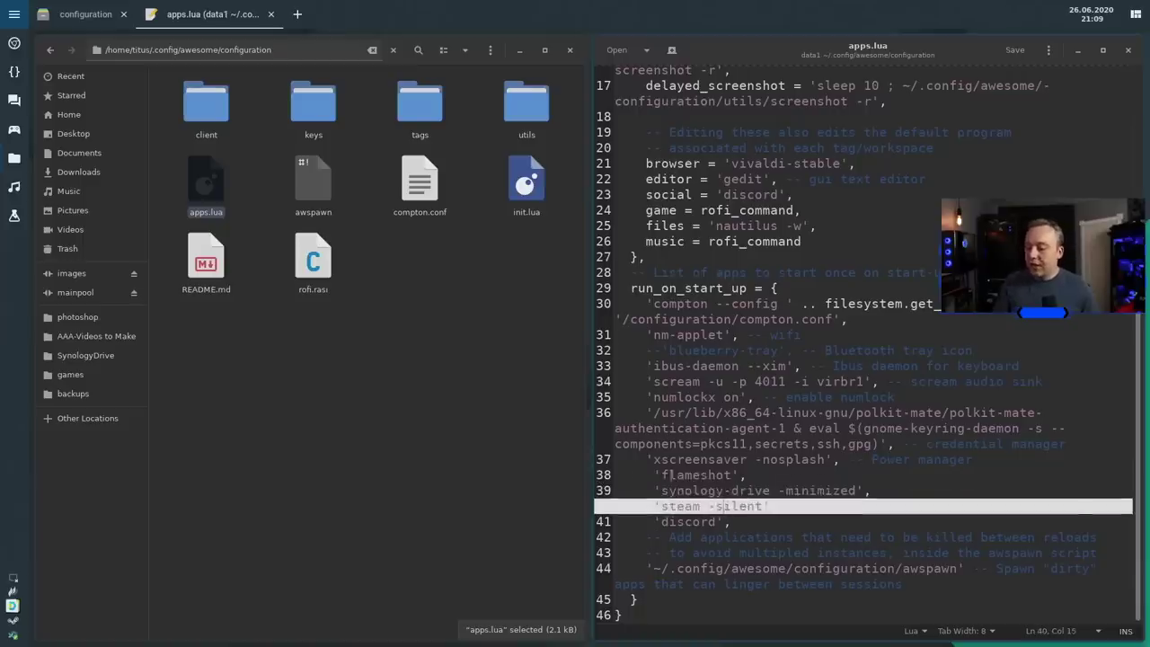
{"action": "left_click", "coordinate": [721, 378]}
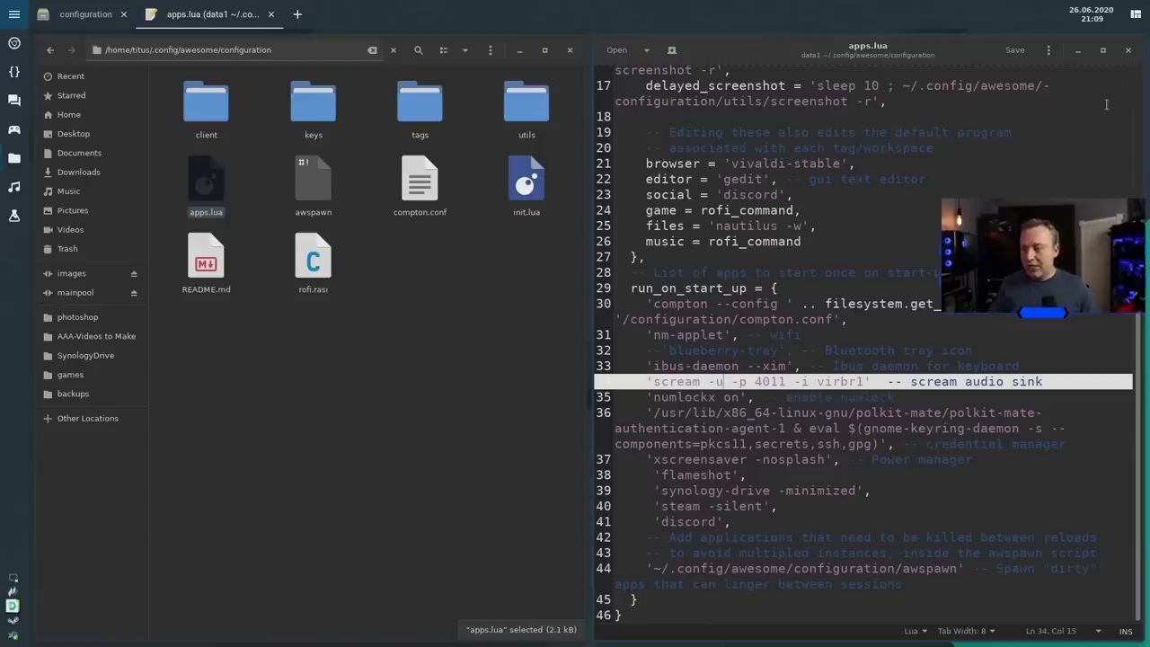
{"action": "left_click", "coordinate": [1128, 50]}
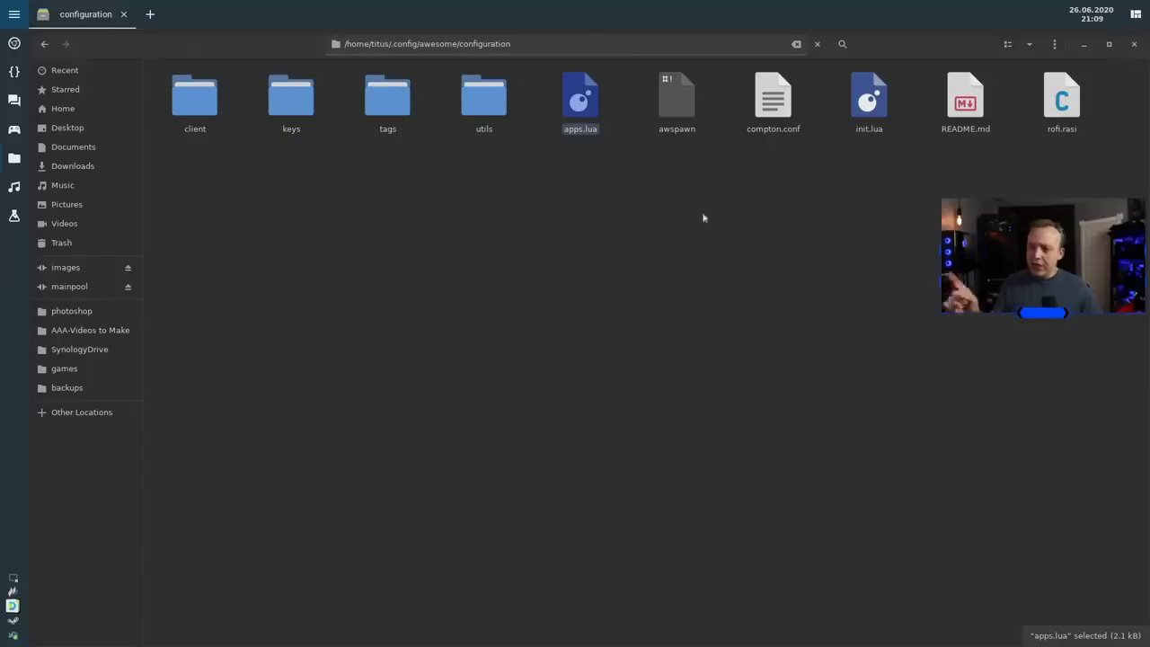
Examine the key bindings in global.lua from the keys folder, and close the file and the file manager.
{"action": "double_click", "coordinate": [276, 107]}
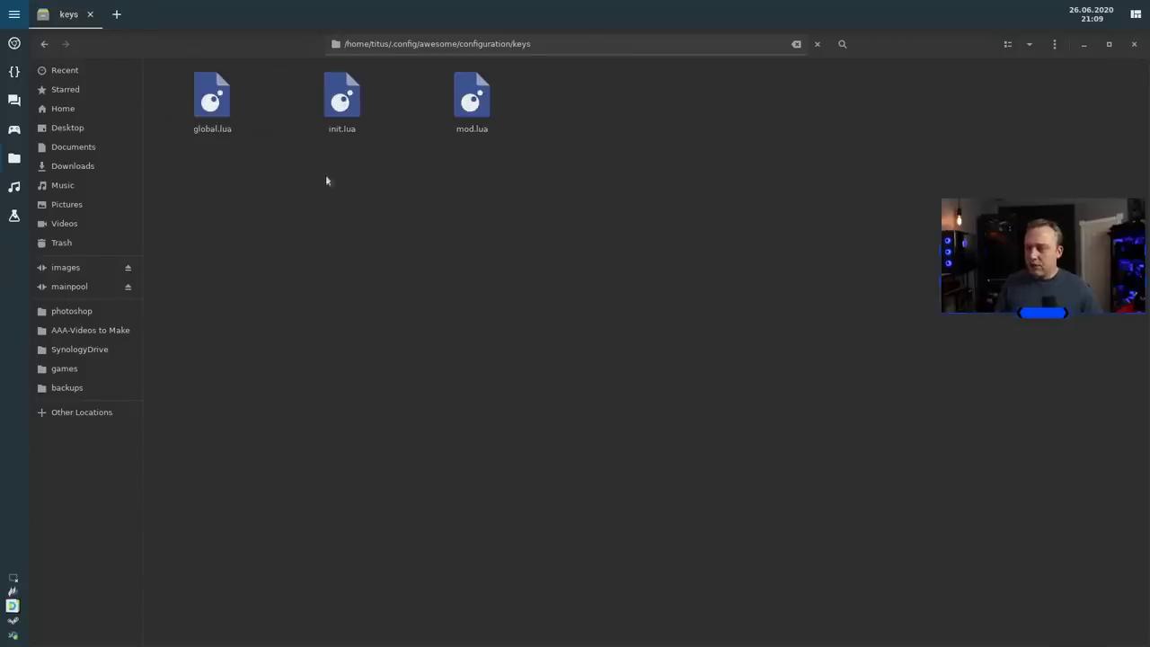
{"action": "double_click", "coordinate": [212, 99]}
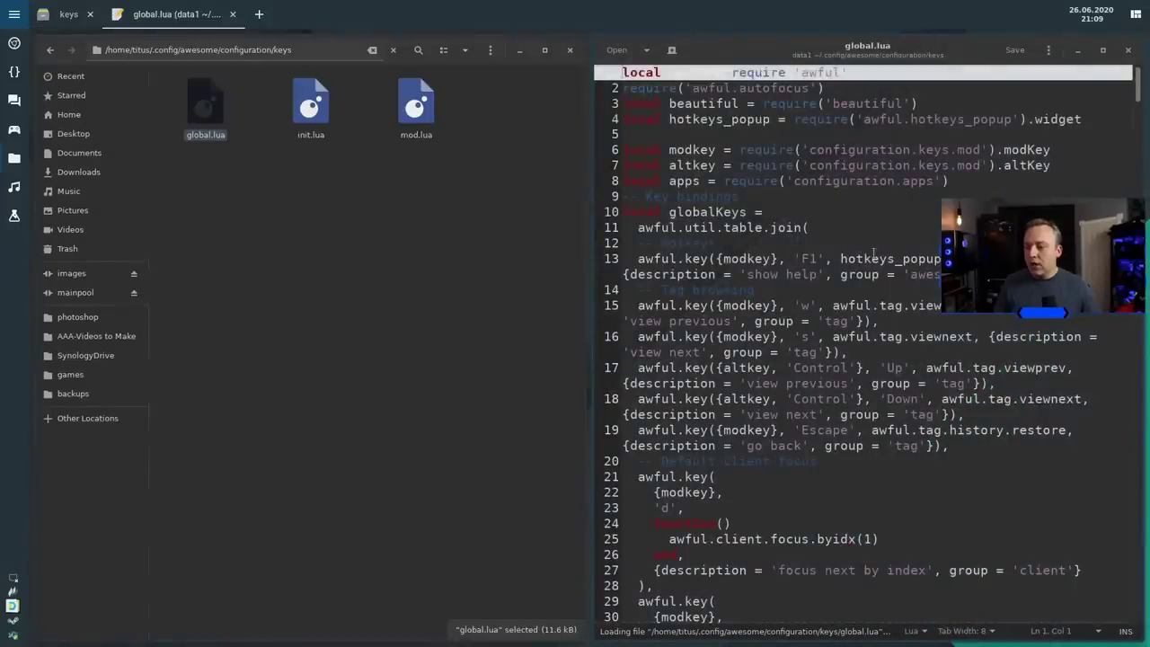
{"action": "scroll", "coordinate": [869, 249], "scroll_direction": "down", "scroll_amount": 7}
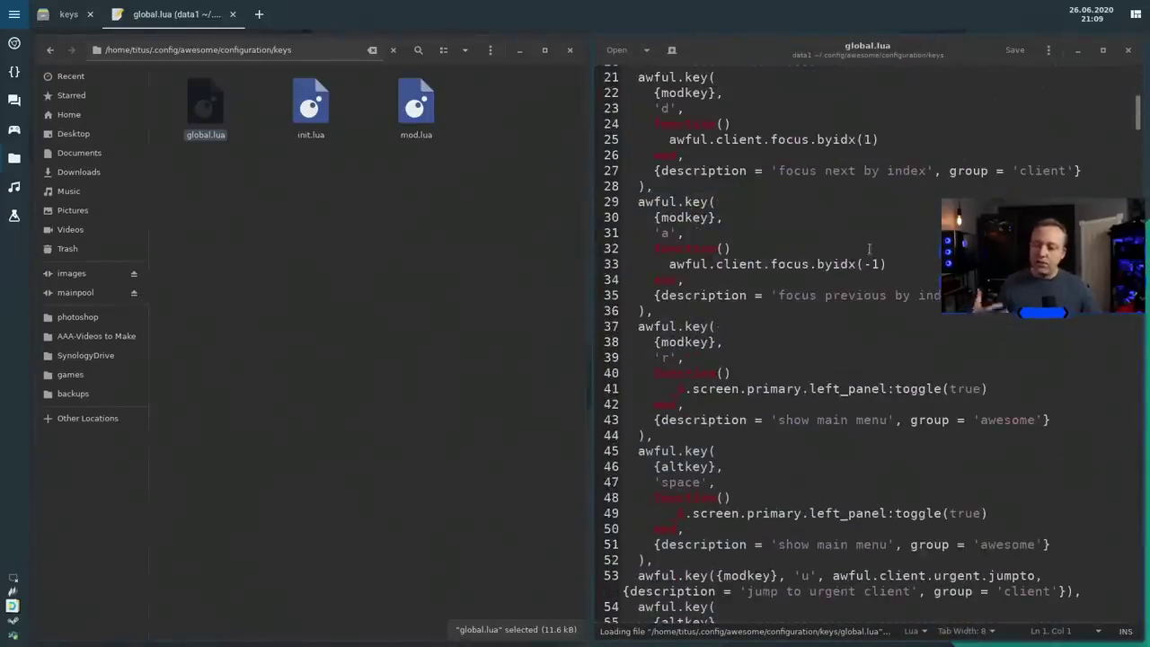
{"action": "key", "text": "super+q"}
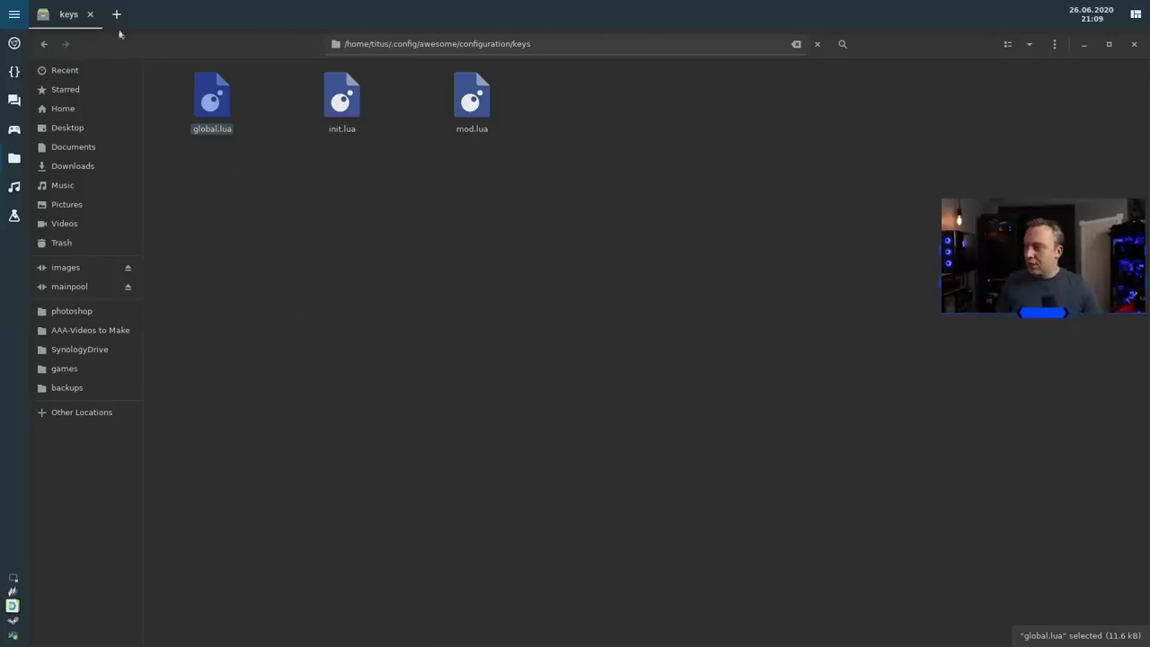
{"action": "left_click", "coordinate": [90, 14]}
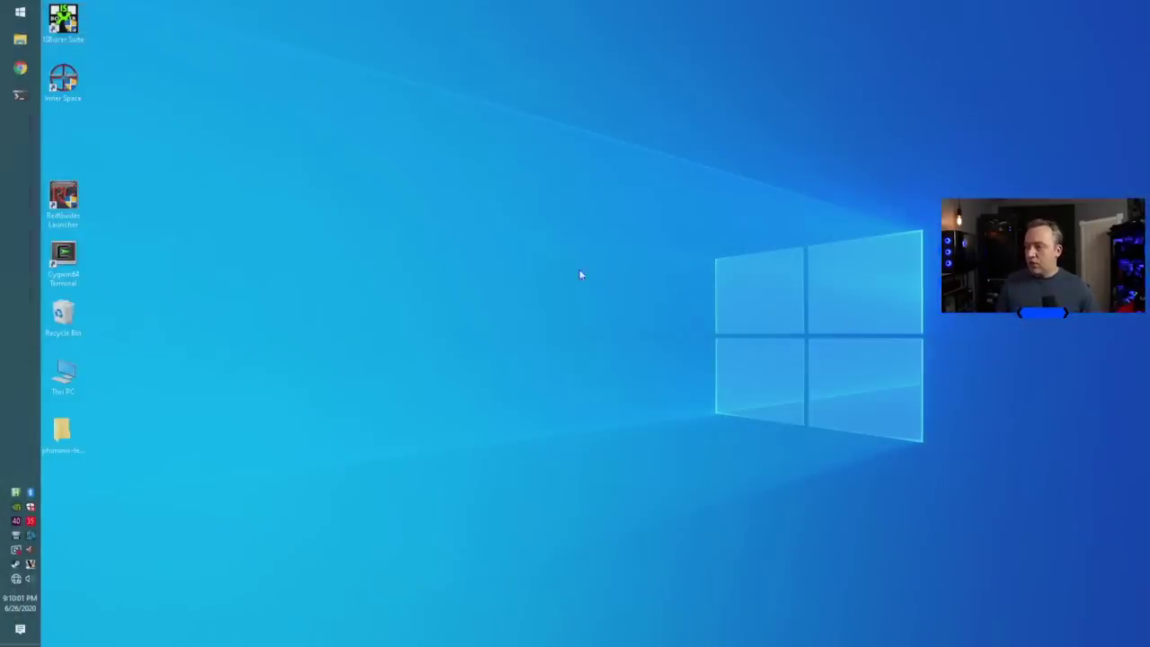
Look through the full application list of the Windows start menu, and open the terminal.
{"action": "left_click", "coordinate": [33, 14]}
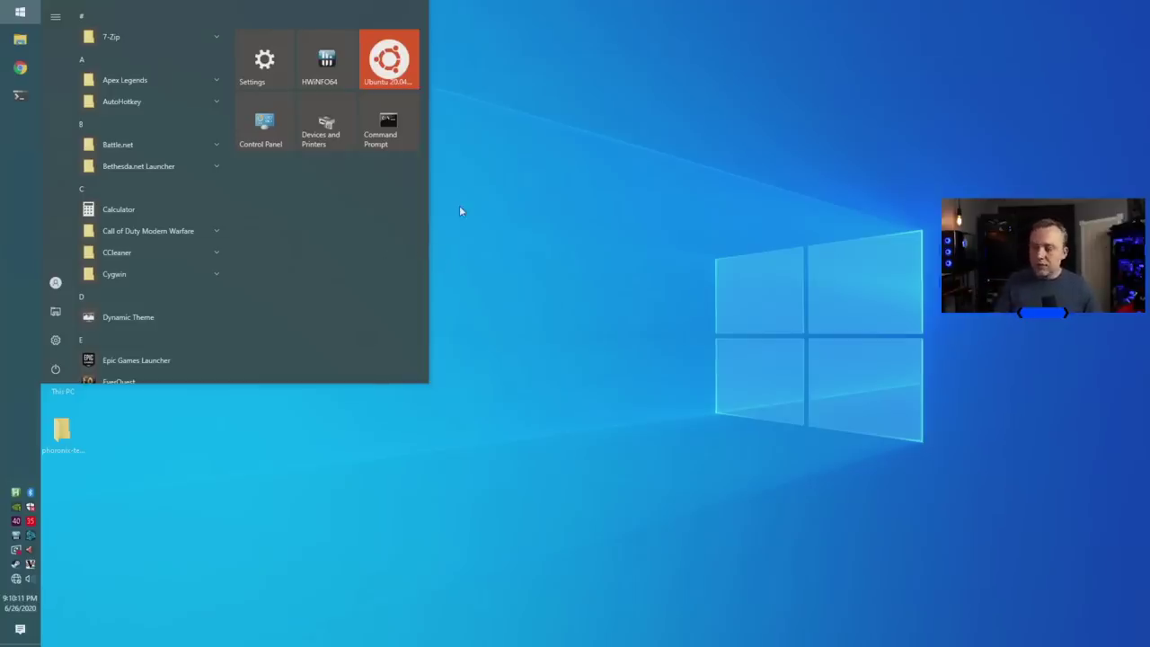
{"action": "scroll", "coordinate": [118, 173], "scroll_direction": "down", "scroll_amount": 3}
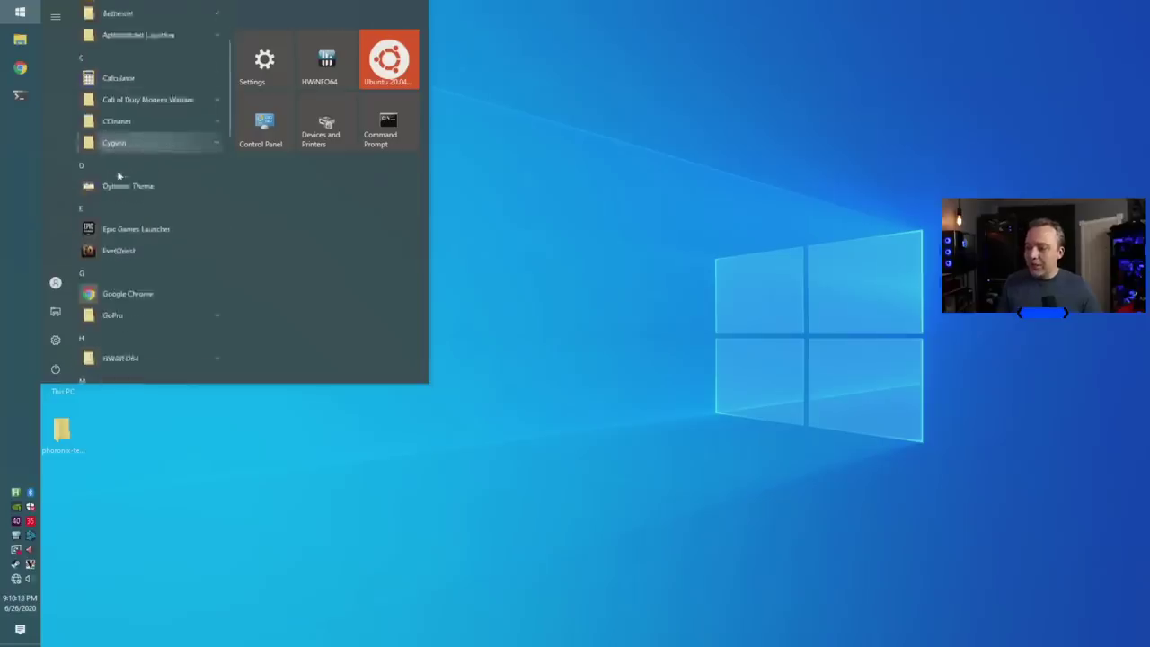
{"action": "scroll", "coordinate": [118, 176], "scroll_direction": "down", "scroll_amount": 15}
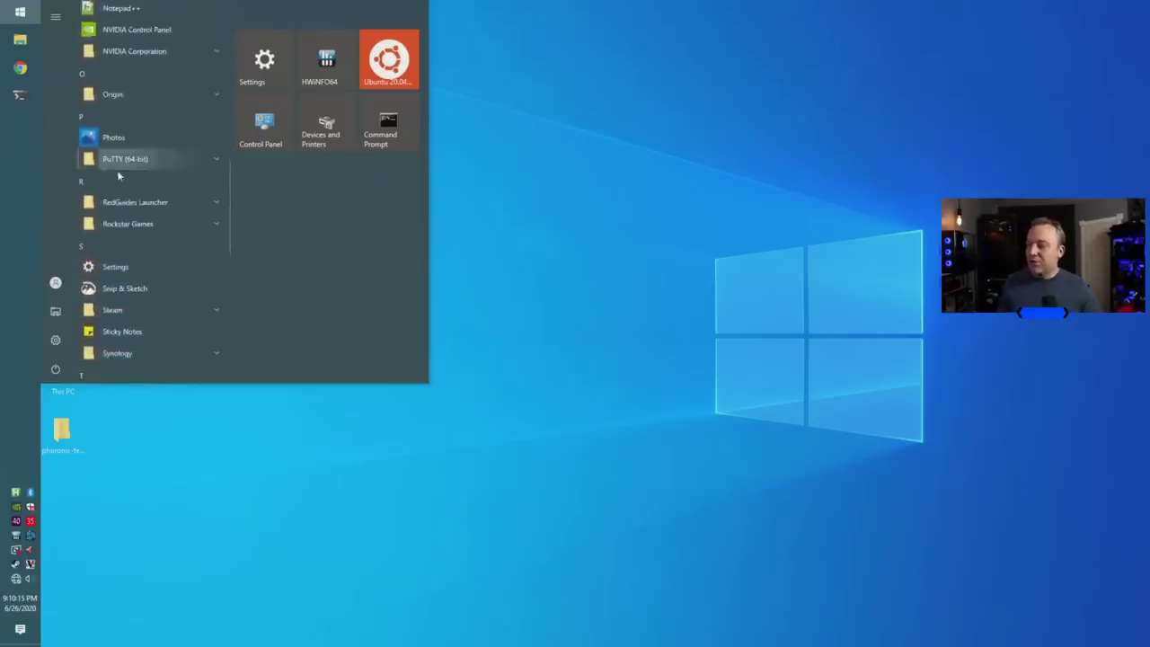
{"action": "scroll", "coordinate": [117, 170], "scroll_direction": "down", "scroll_amount": 3}
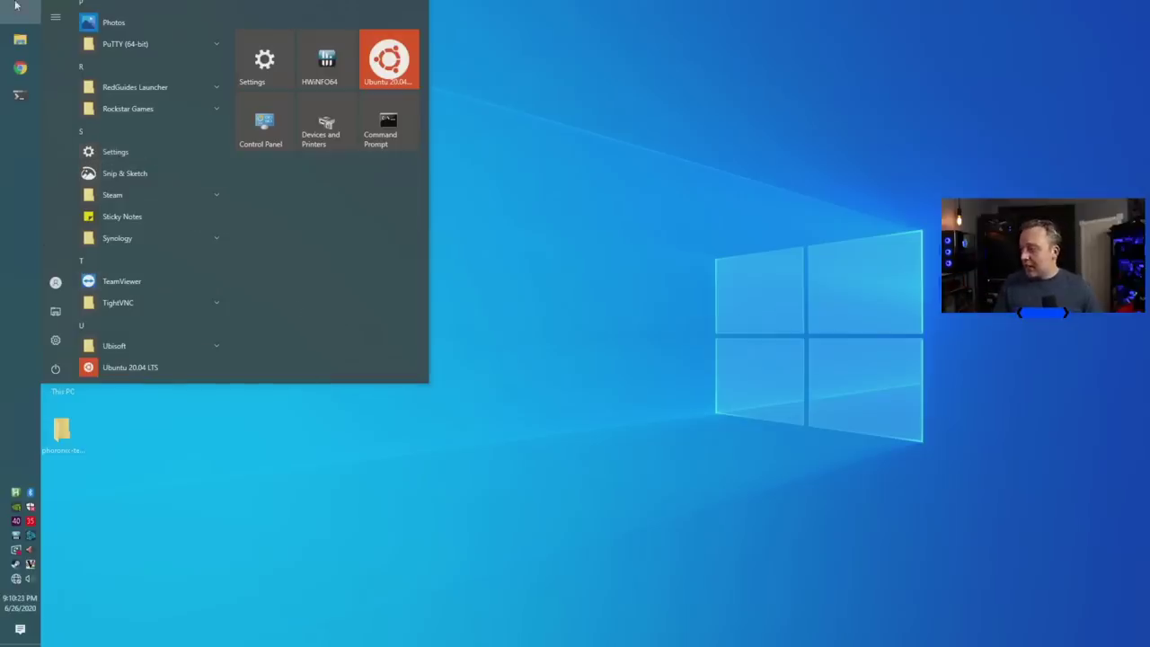
{"action": "left_click", "coordinate": [21, 96]}
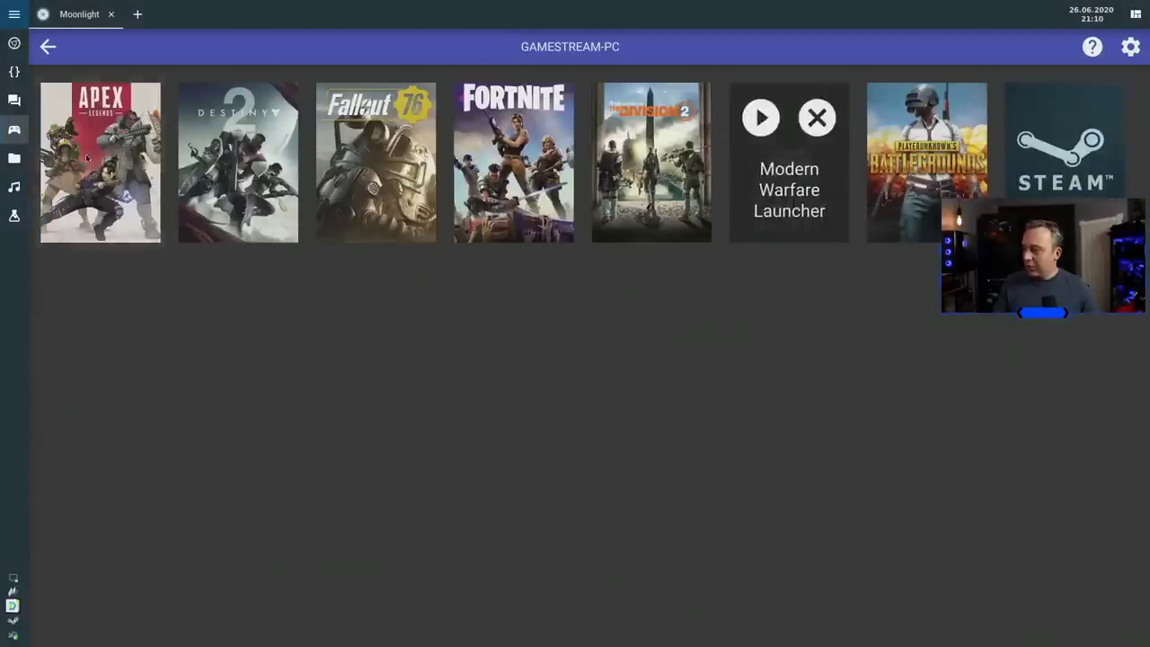
Switch to Moonlight, resume the Modern Warfare Launcher stream and close the Blizzard launcher window.
{"action": "left_click", "coordinate": [762, 155]}
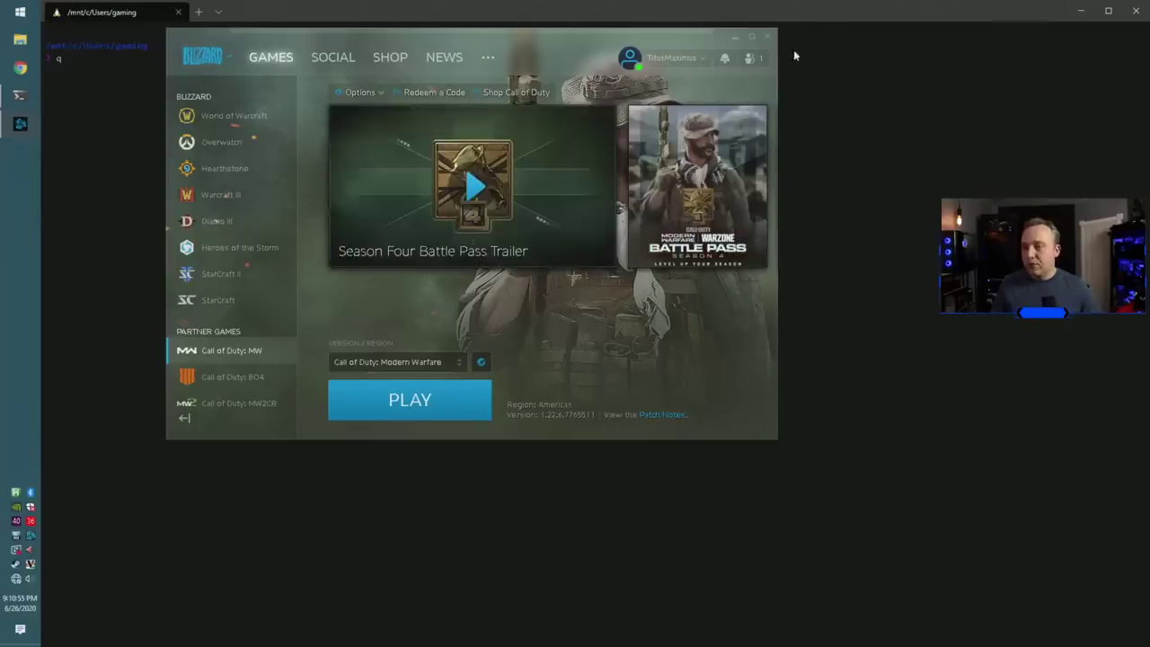
{"action": "left_click", "coordinate": [765, 36]}
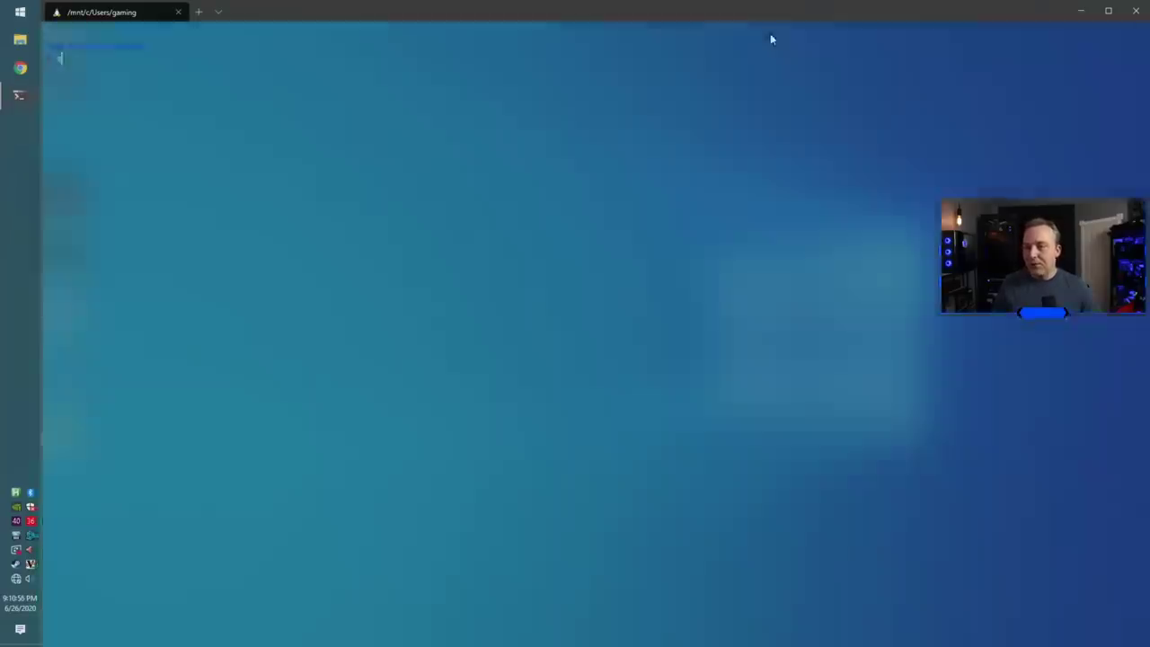
Close the terminal window, examine the CPU performance graph in Task Manager and close Task Manager.
{"action": "left_click", "coordinate": [178, 12]}
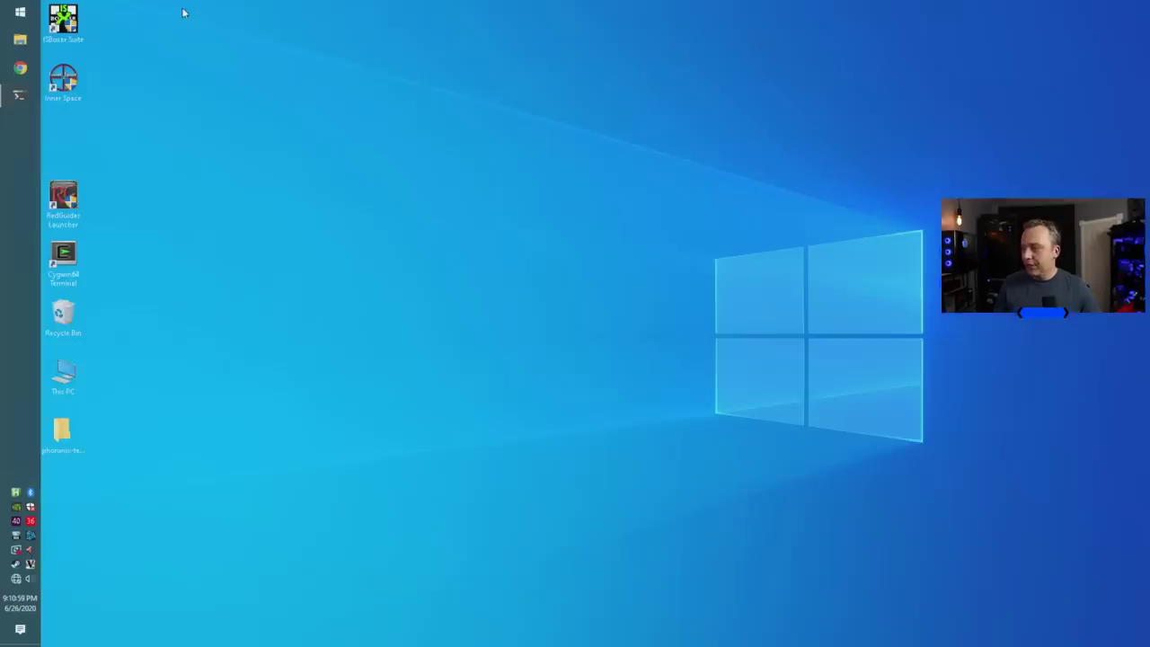
{"action": "left_click", "coordinate": [10, 14]}
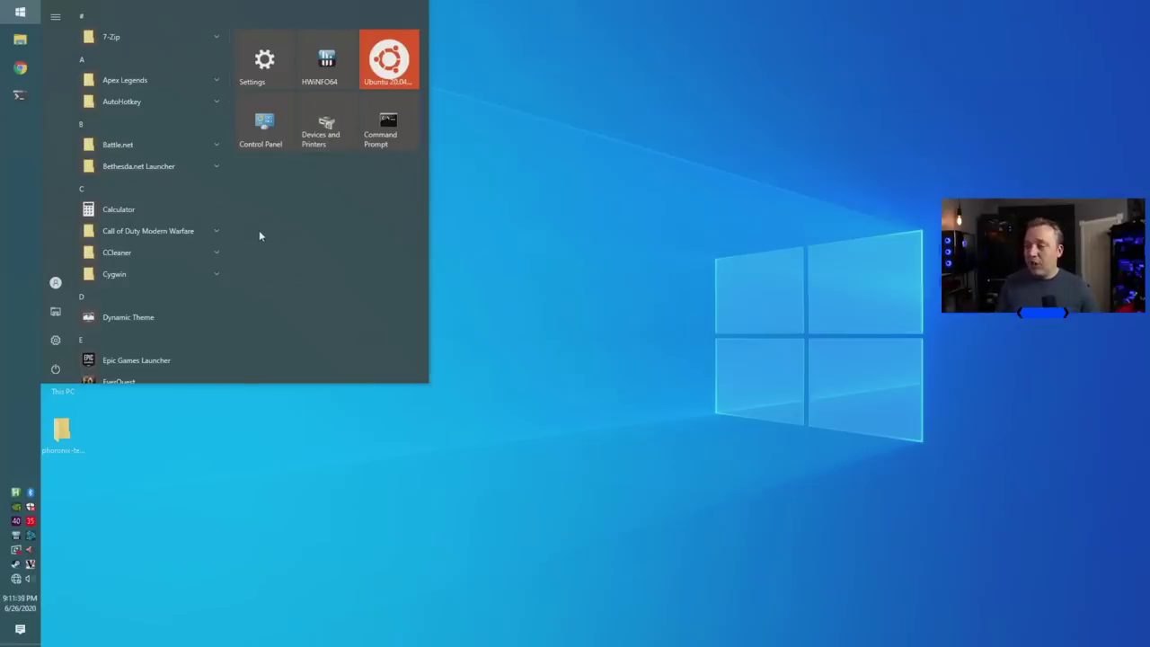
{"action": "right_click", "coordinate": [9, 302]}
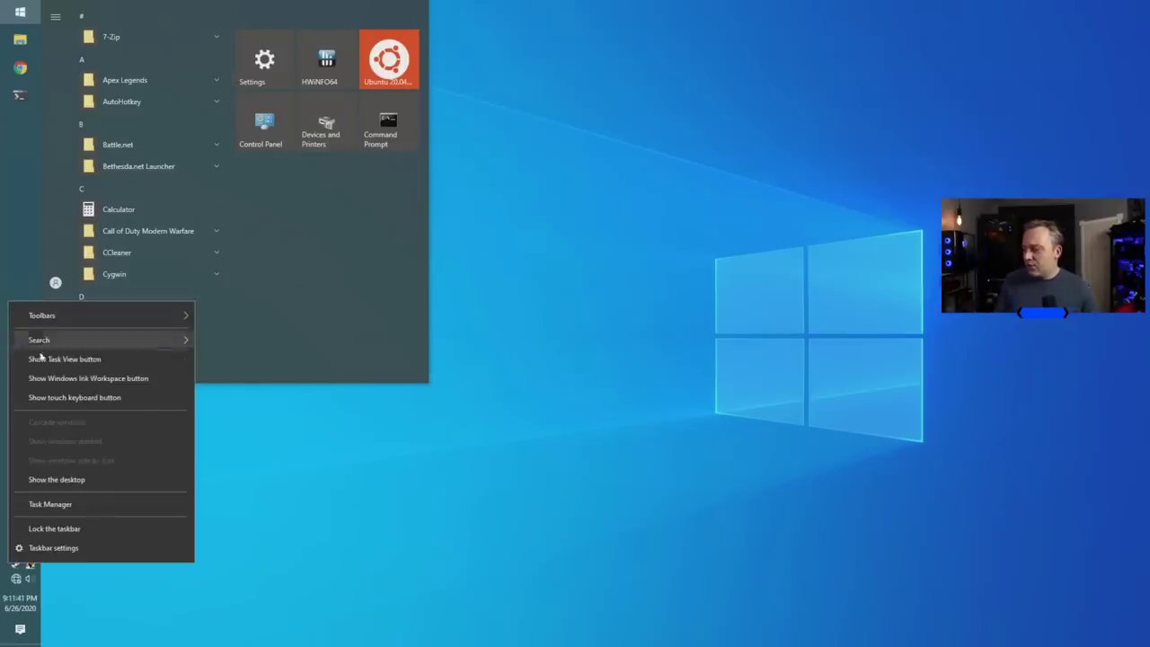
{"action": "left_click", "coordinate": [85, 506]}
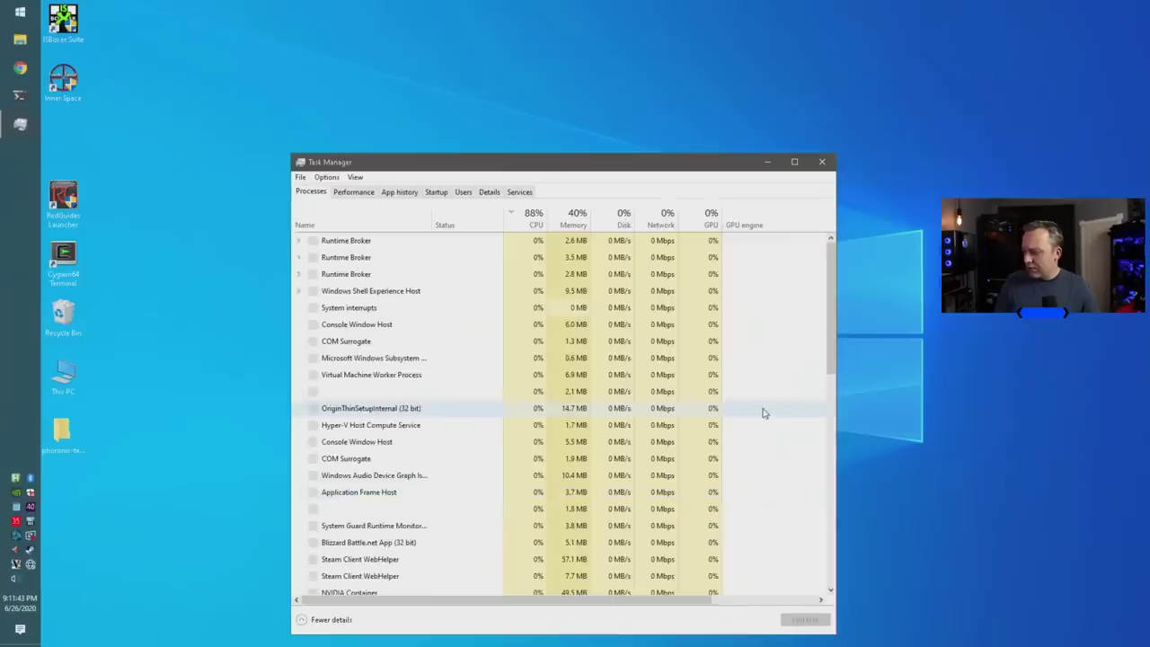
{"action": "left_click", "coordinate": [355, 193]}
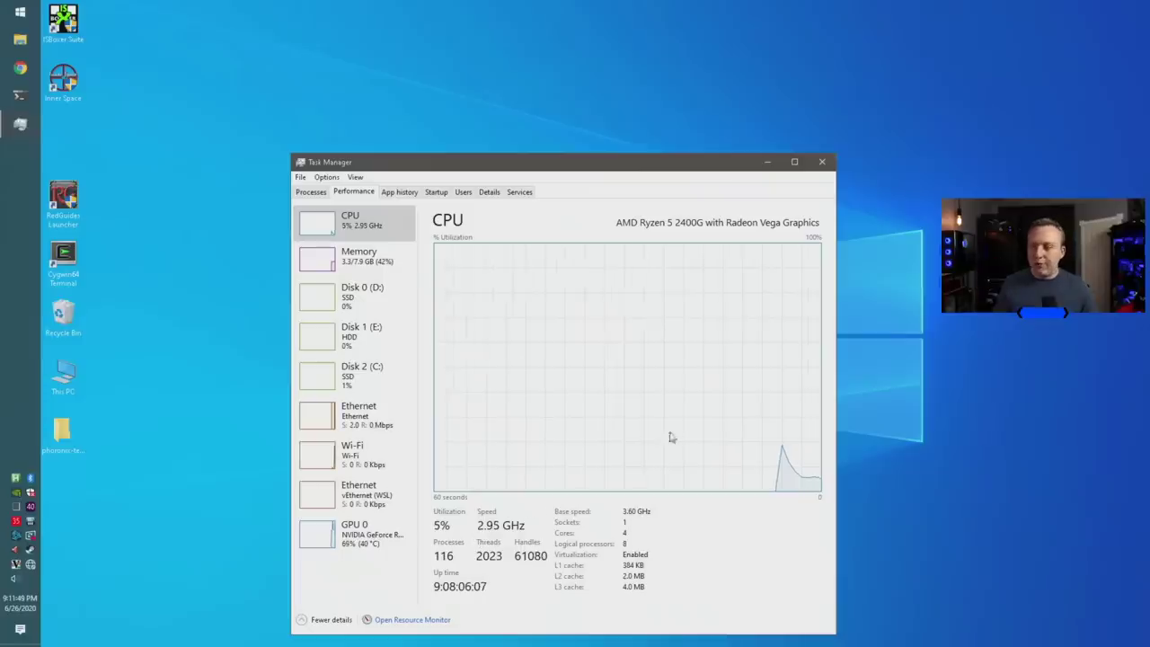
{"action": "left_click", "coordinate": [826, 163]}
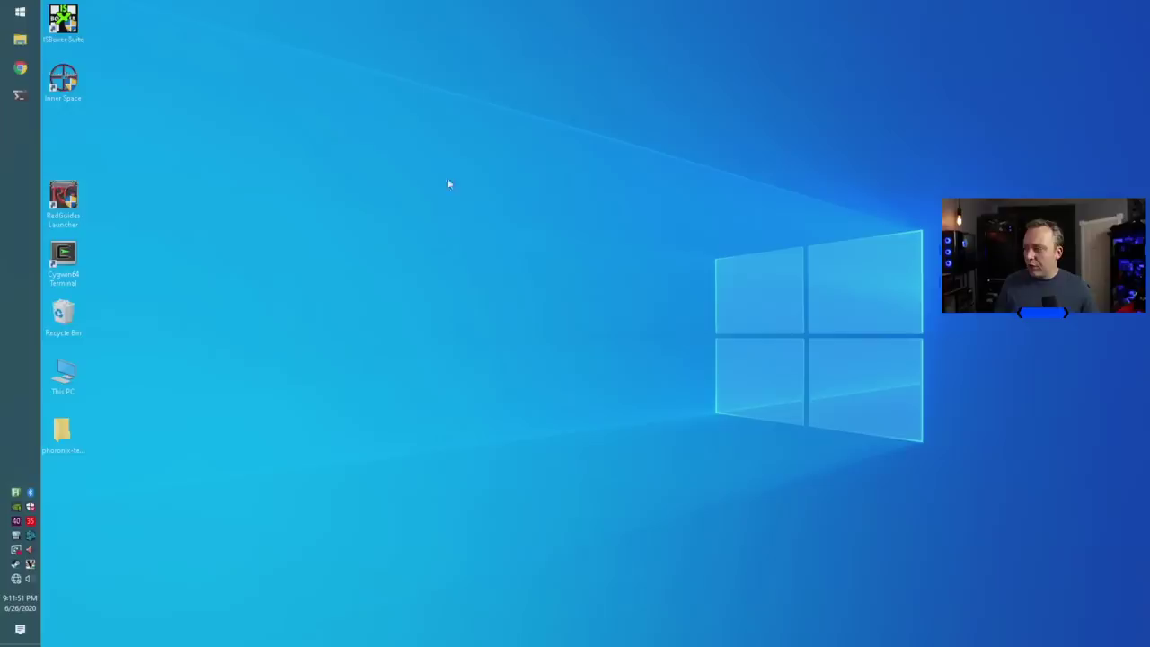
Run services.msc, look through the list of Windows services and close the Services window.
{"action": "right_click", "coordinate": [20, 12]}
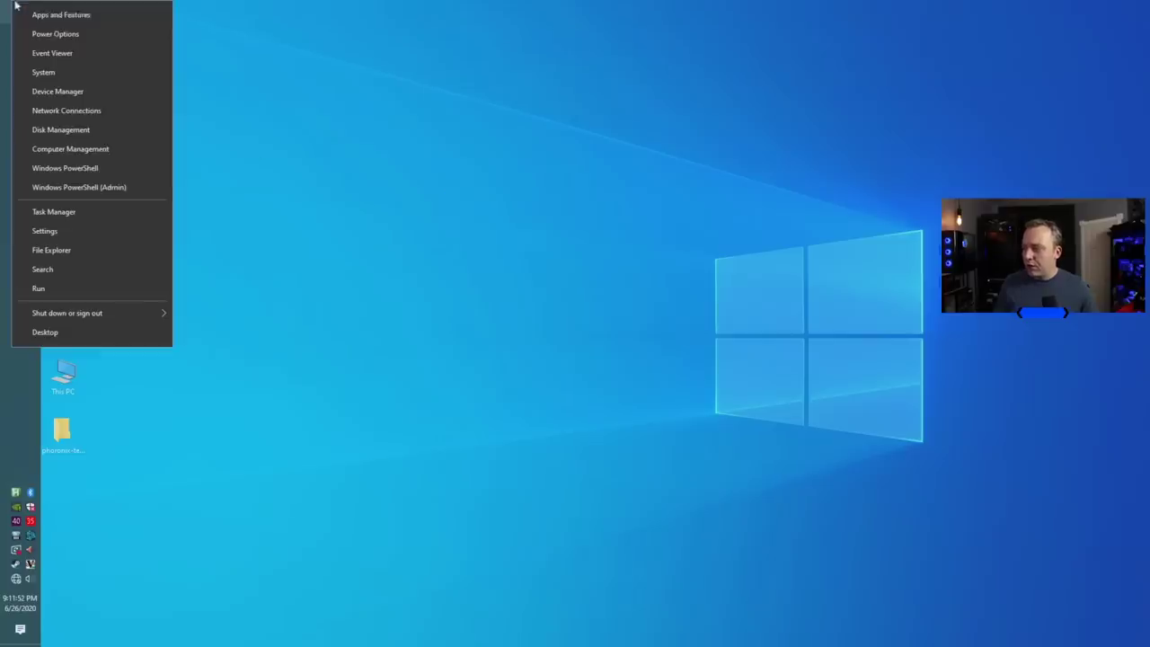
{"action": "left_click", "coordinate": [90, 289]}
{"action": "type", "text": "services.msc"}
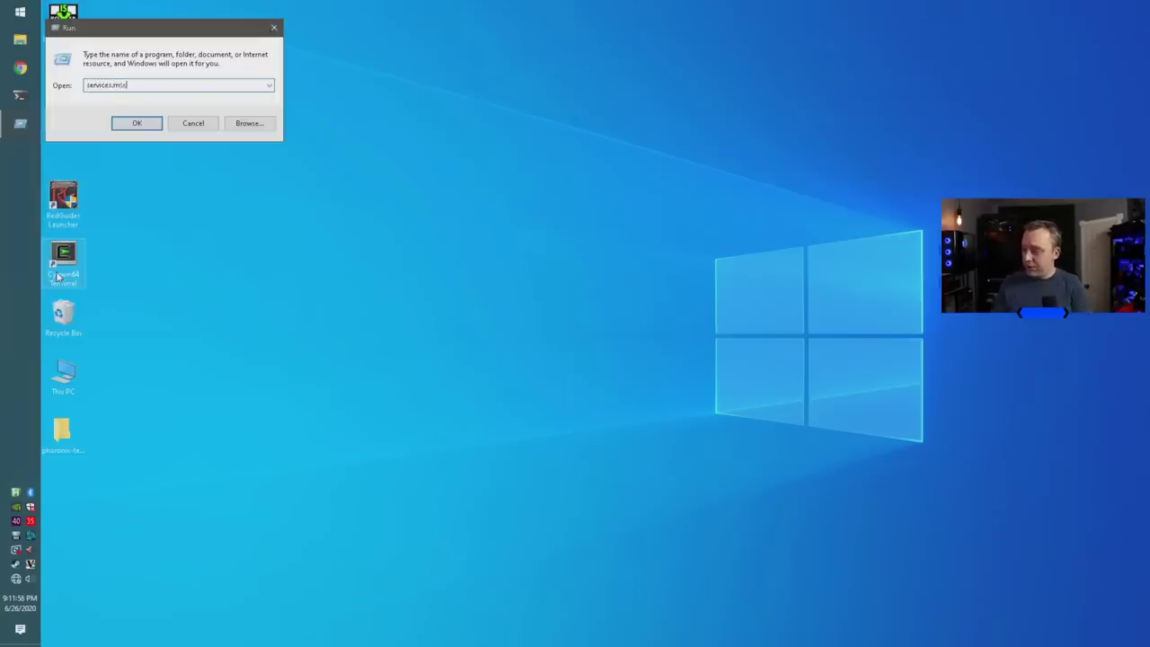
{"action": "key", "text": "Return"}
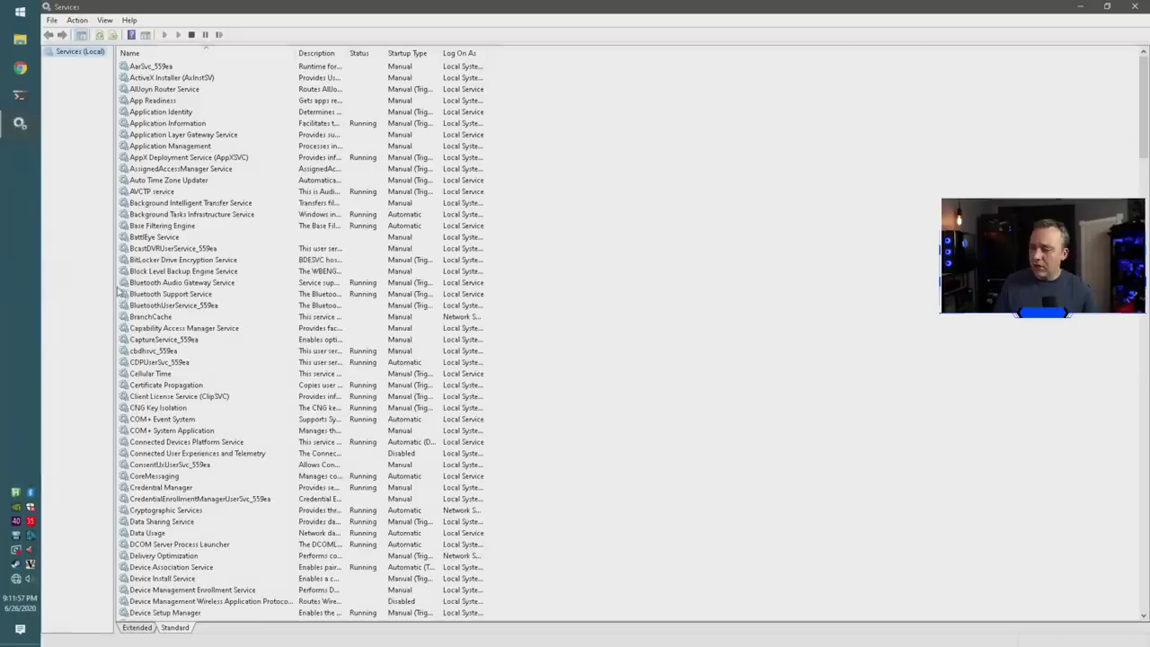
{"action": "scroll", "coordinate": [277, 298], "scroll_direction": "down", "scroll_amount": 5}
{"action": "scroll", "coordinate": [269, 297], "scroll_direction": "down", "scroll_amount": 20}
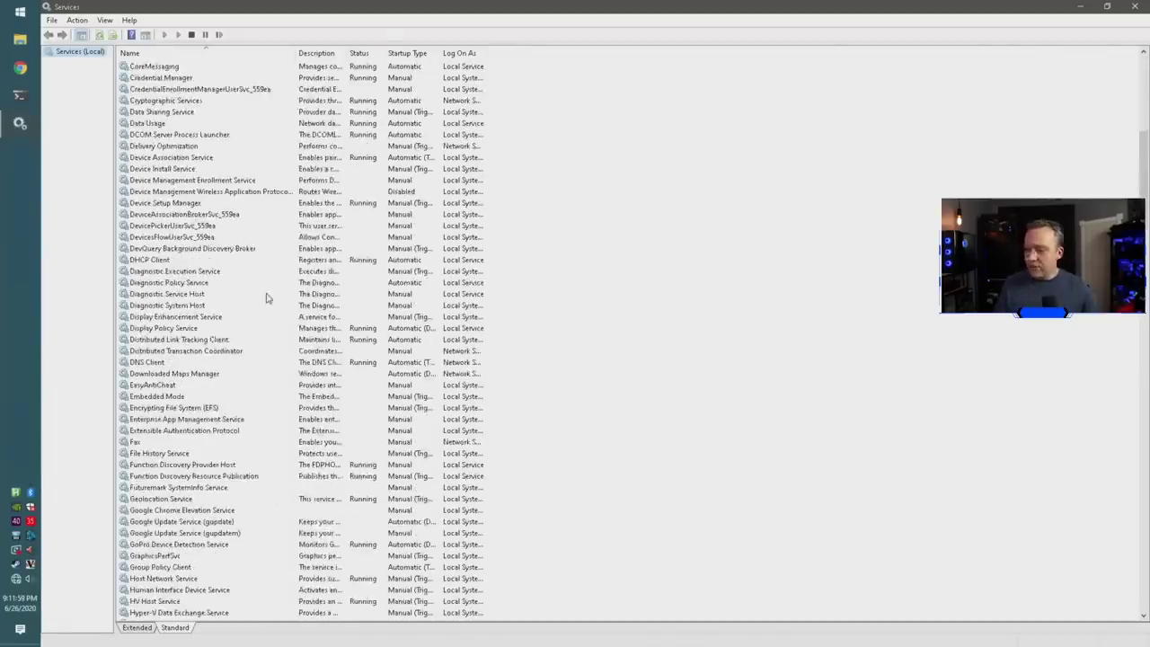
{"action": "scroll", "coordinate": [254, 290], "scroll_direction": "down", "scroll_amount": 15}
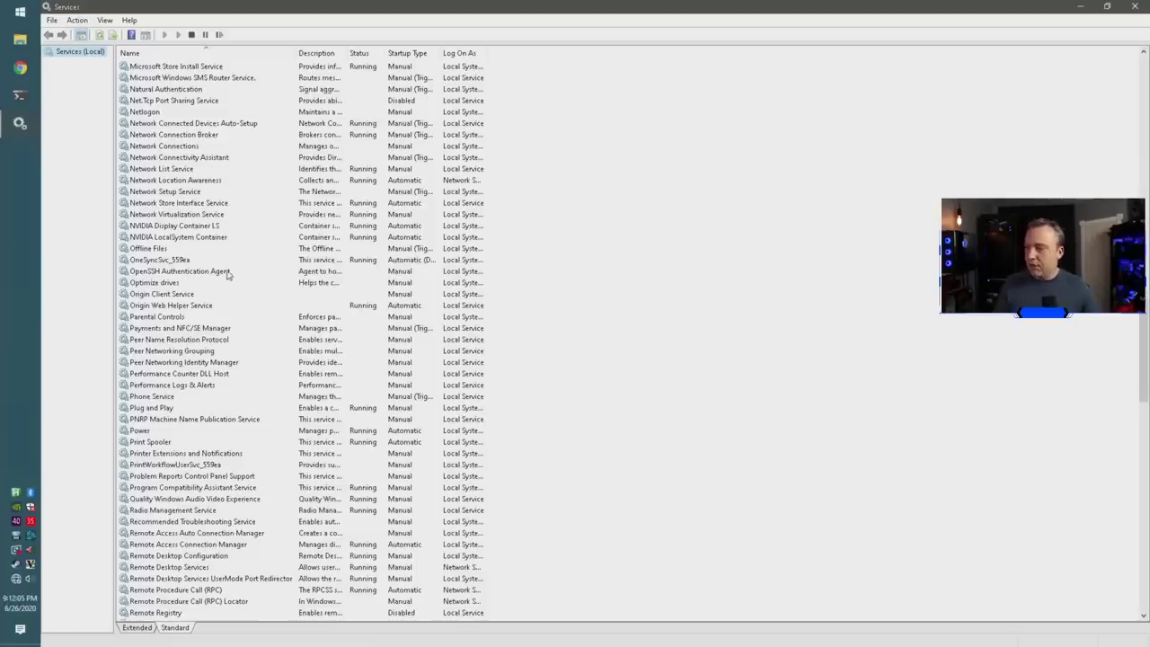
{"action": "scroll", "coordinate": [854, 350], "scroll_direction": "down", "scroll_amount": 6}
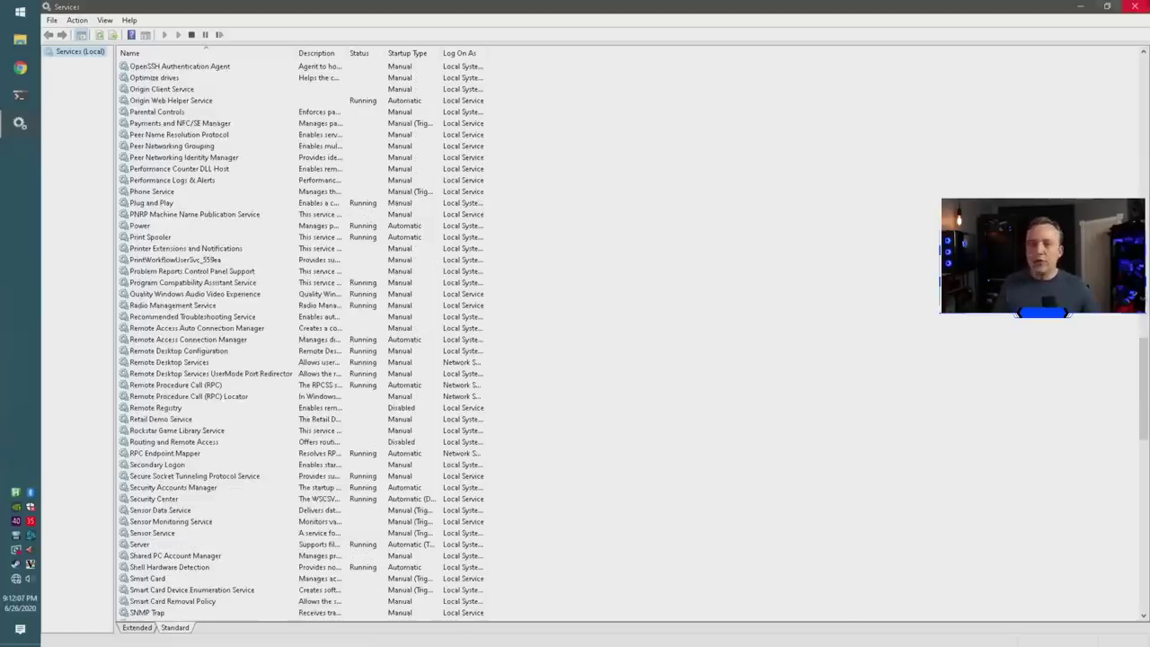
{"action": "left_click", "coordinate": [1135, 6]}
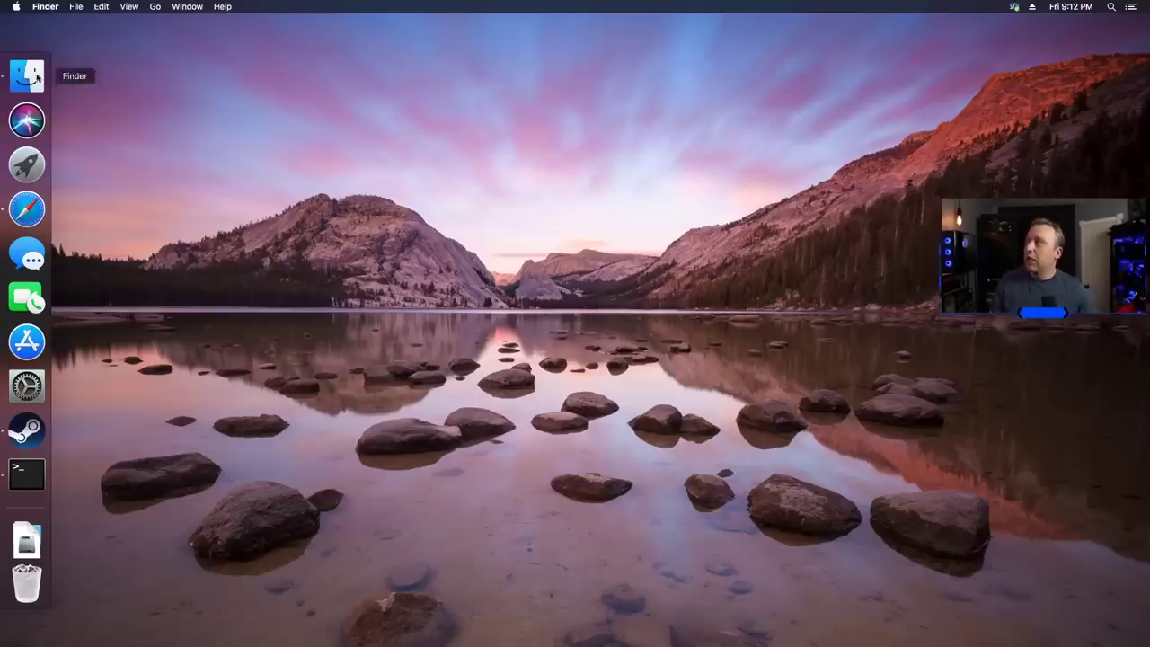
Examine the About This Mac overview and check for software updates, and close both windows.
{"action": "left_click", "coordinate": [16, 6]}
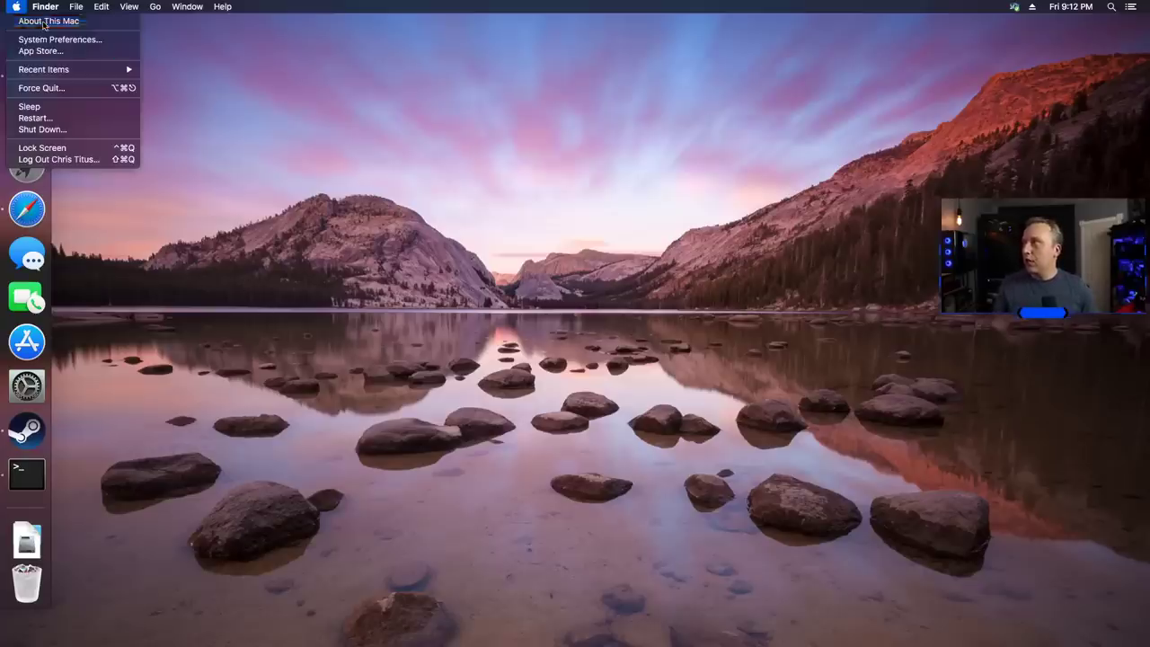
{"action": "left_click", "coordinate": [43, 22]}
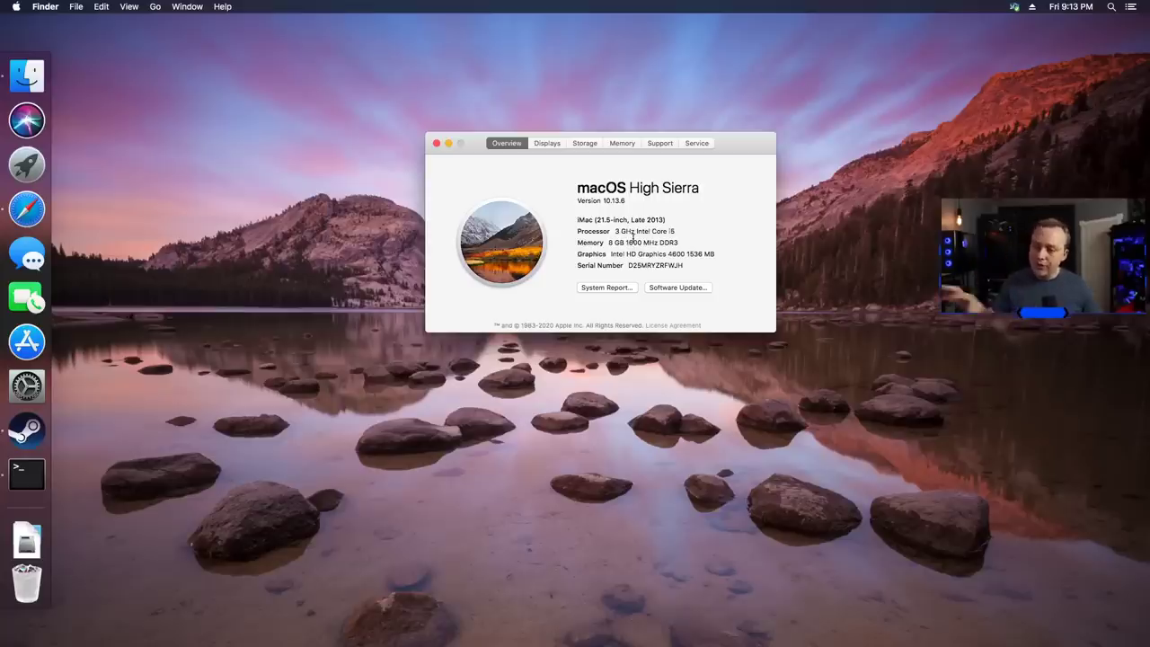
{"action": "left_click", "coordinate": [688, 287]}
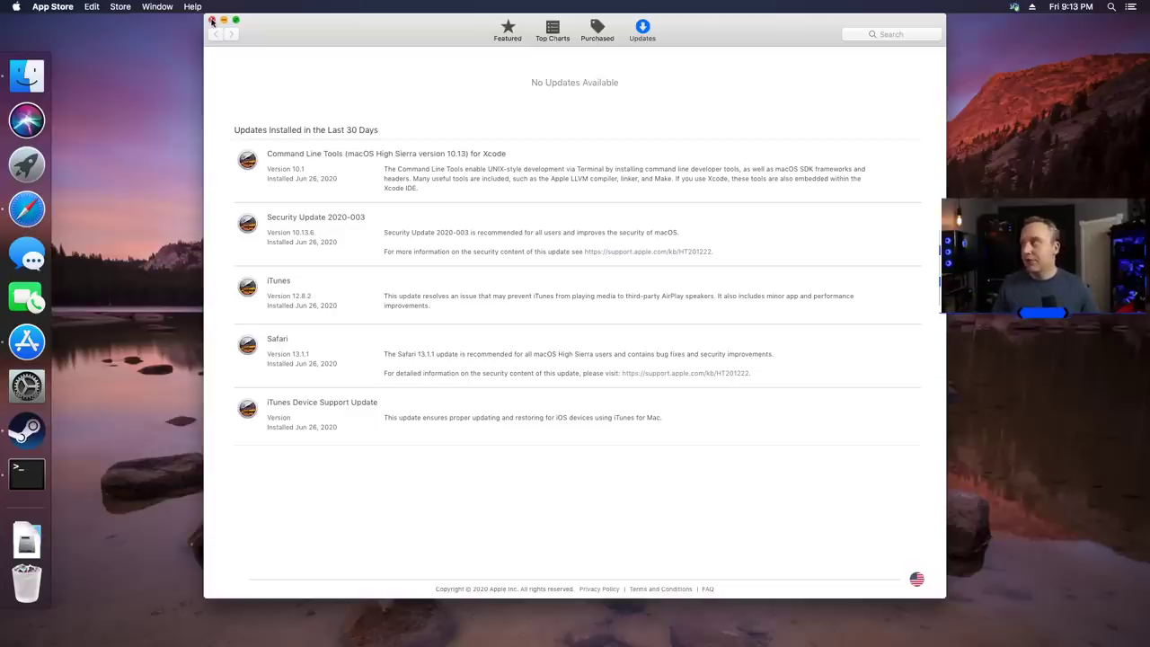
{"action": "left_click", "coordinate": [212, 19]}
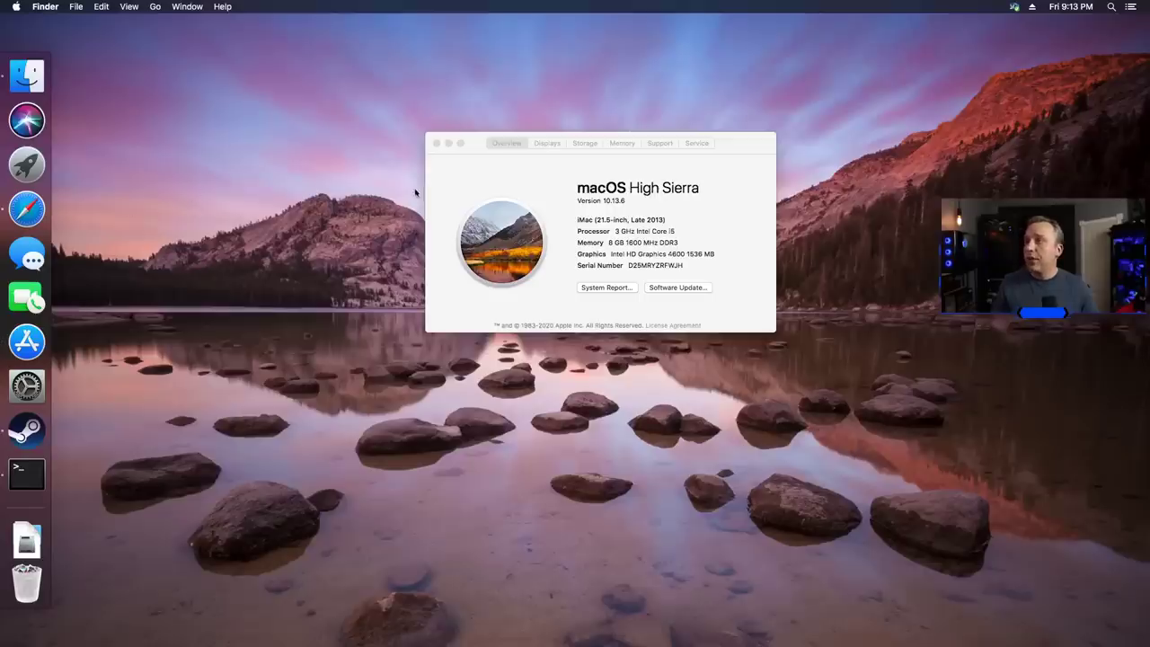
{"action": "left_click", "coordinate": [438, 142]}
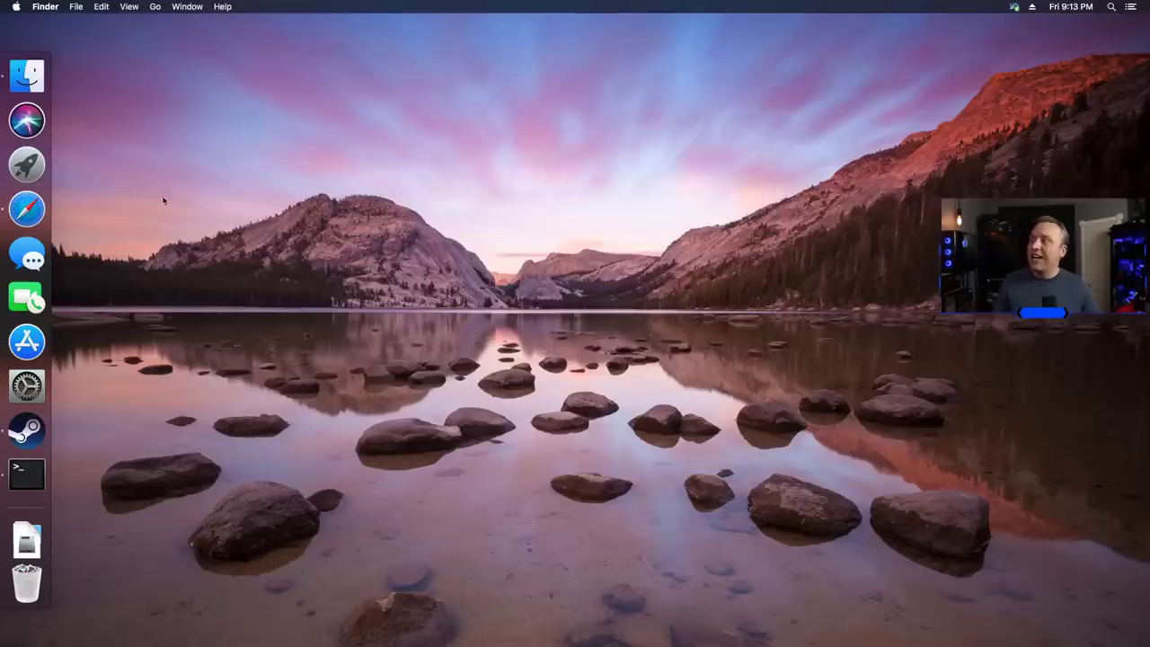
Try out the macOS Terminal with a second tab, close its window, and reopen and quit Terminal.
{"action": "left_click", "coordinate": [27, 475]}
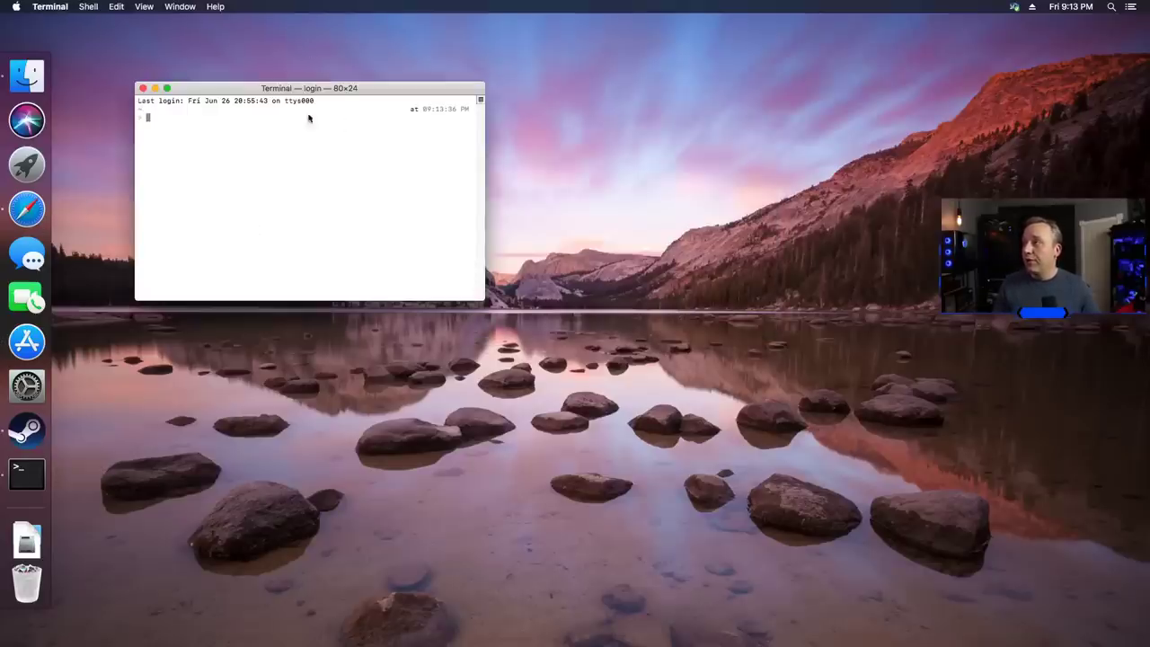
{"action": "key", "text": "super+t"}
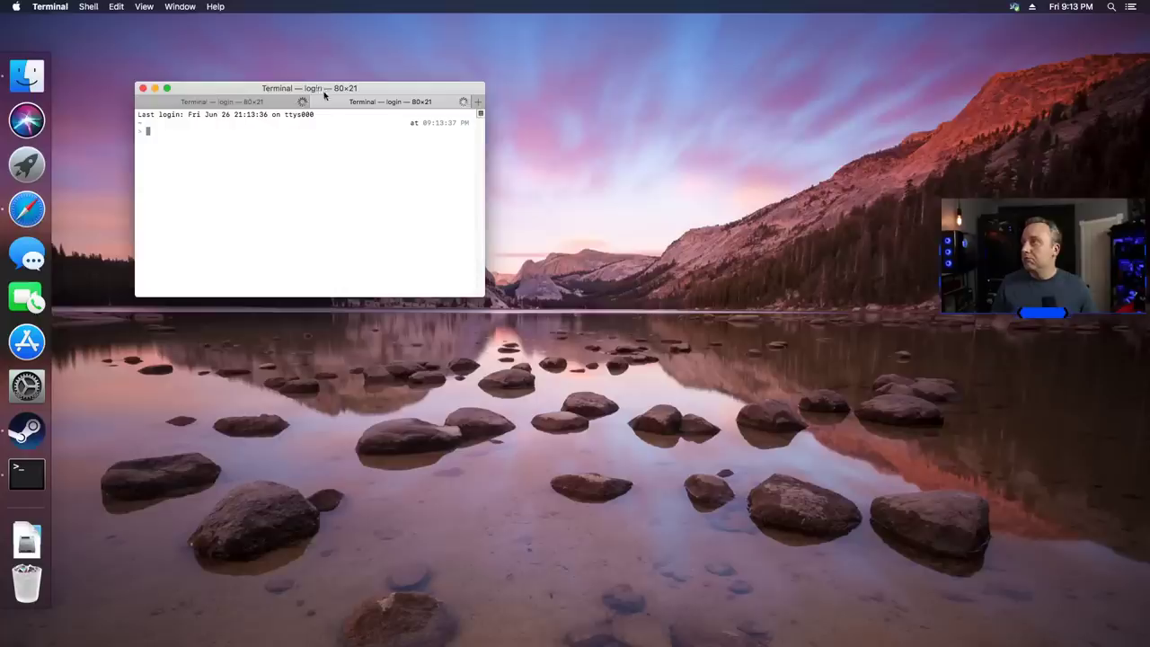
{"action": "left_click", "coordinate": [143, 88]}
{"action": "left_click", "coordinate": [27, 475]}
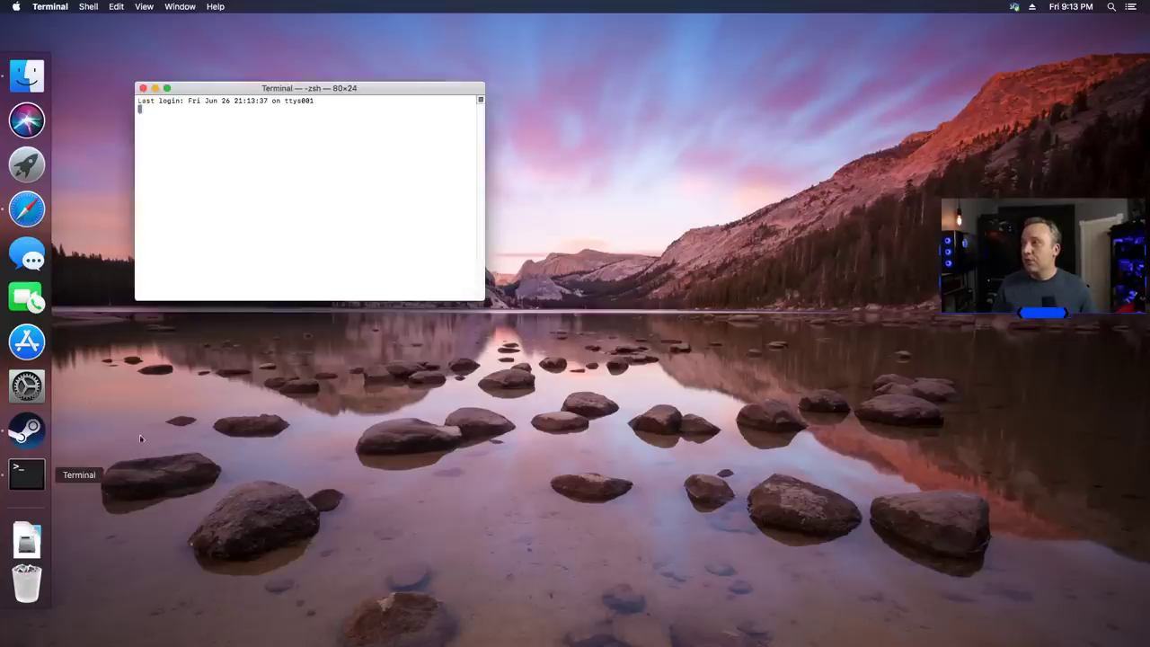
{"action": "key", "text": "super+q"}
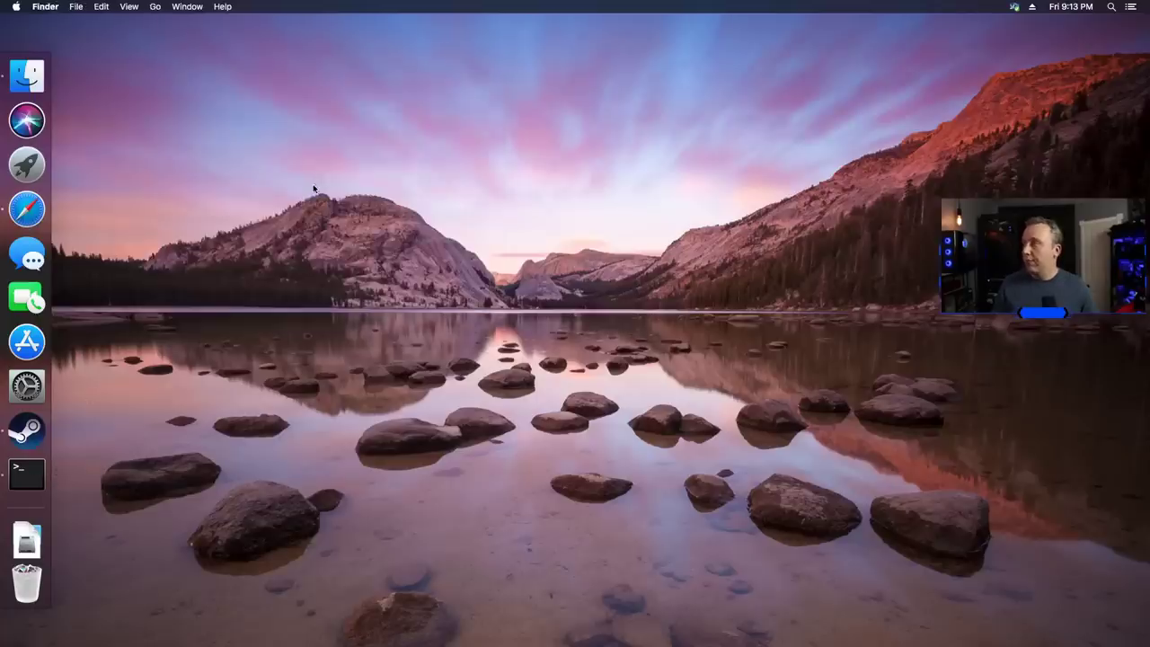
Open and close the Steam library, System Preferences and the Launchpad application overview in turn.
{"action": "left_click", "coordinate": [27, 431]}
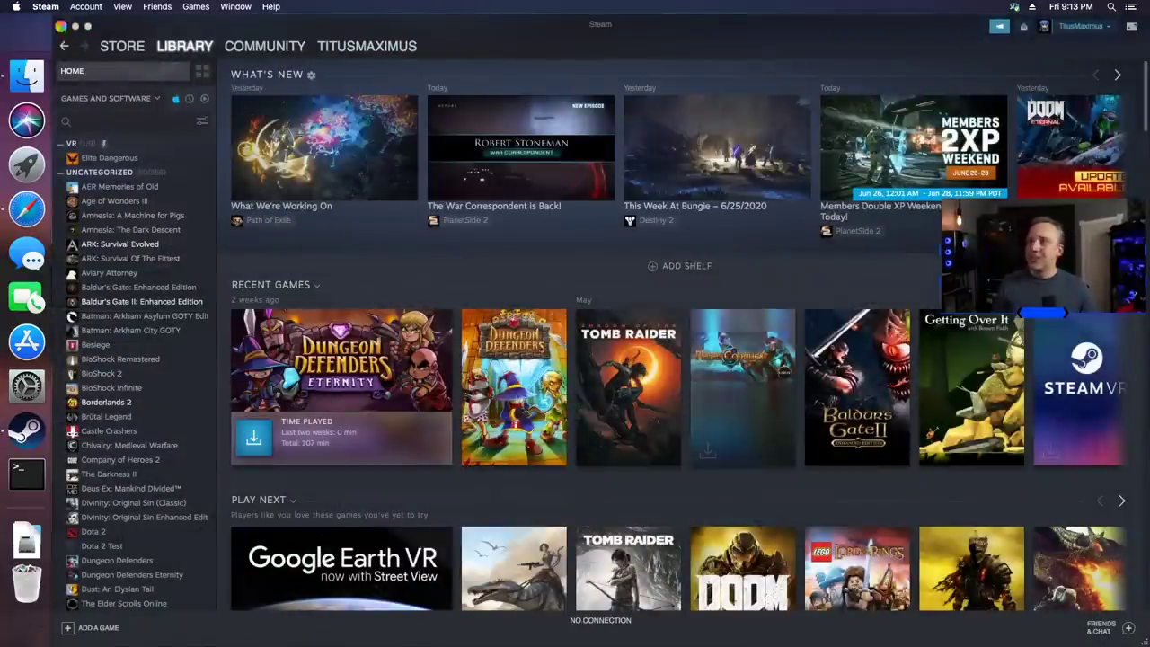
{"action": "left_click", "coordinate": [62, 27]}
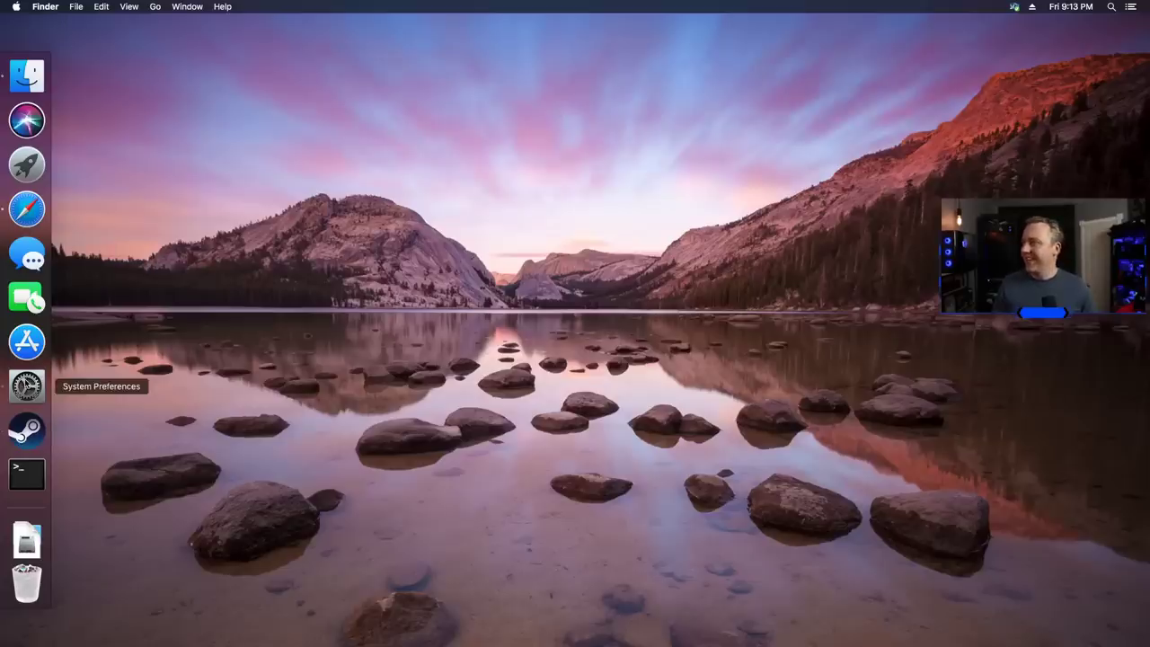
{"action": "left_click", "coordinate": [27, 386]}
{"action": "key", "text": "super+q"}
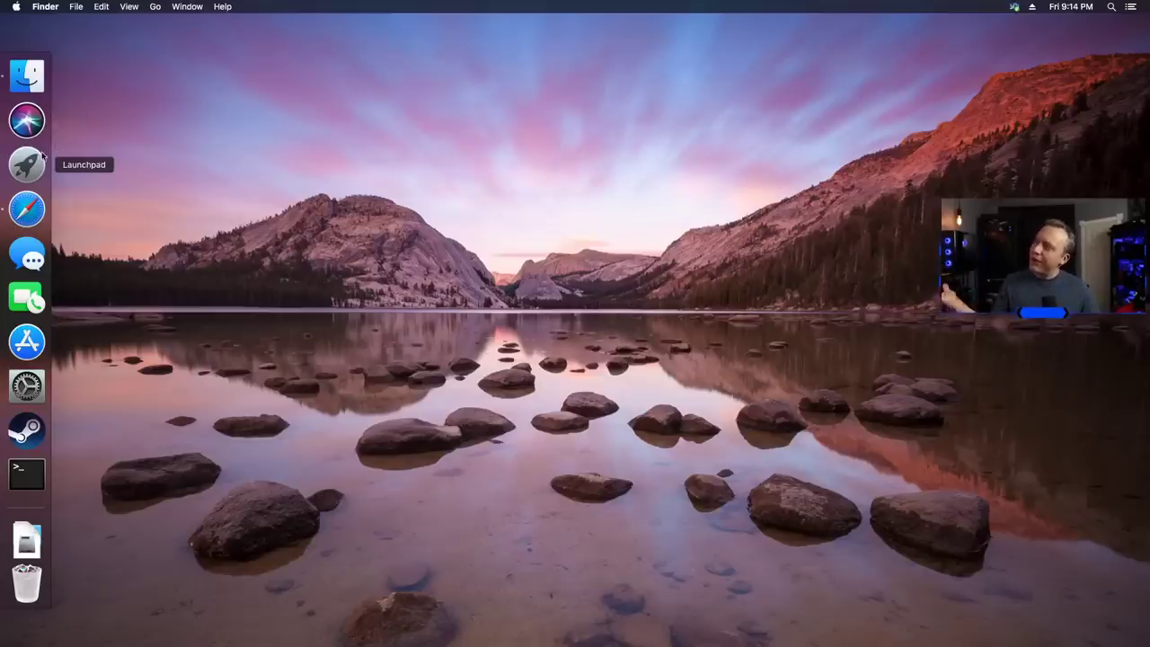
{"action": "left_click", "coordinate": [27, 165]}
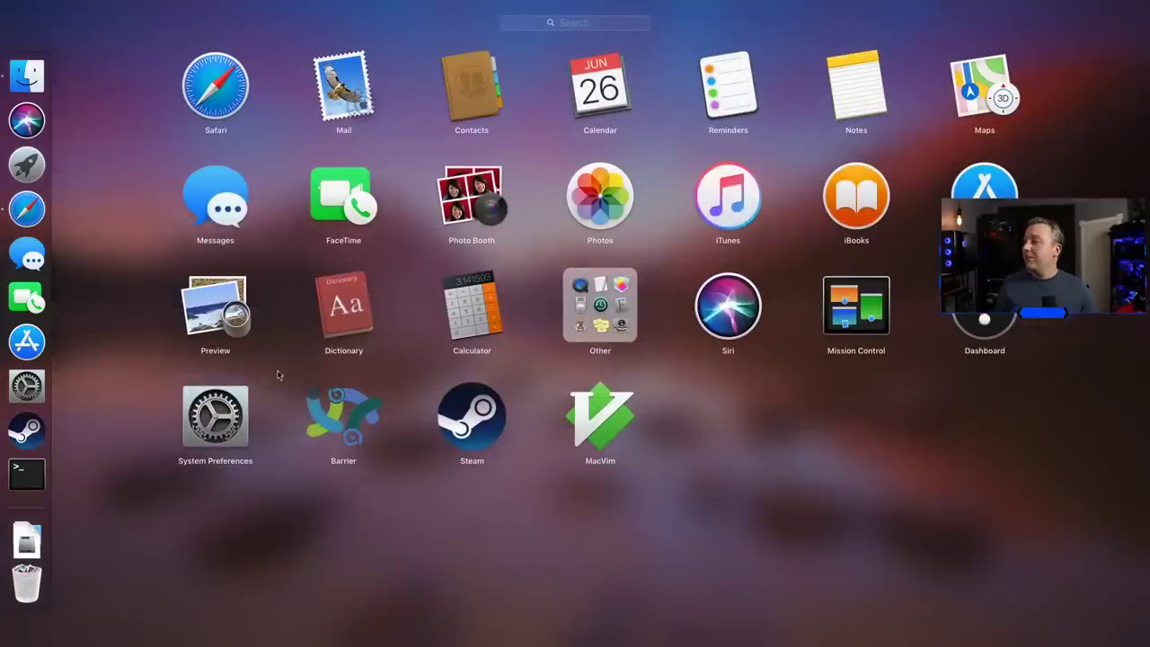
{"action": "left_click", "coordinate": [296, 569]}
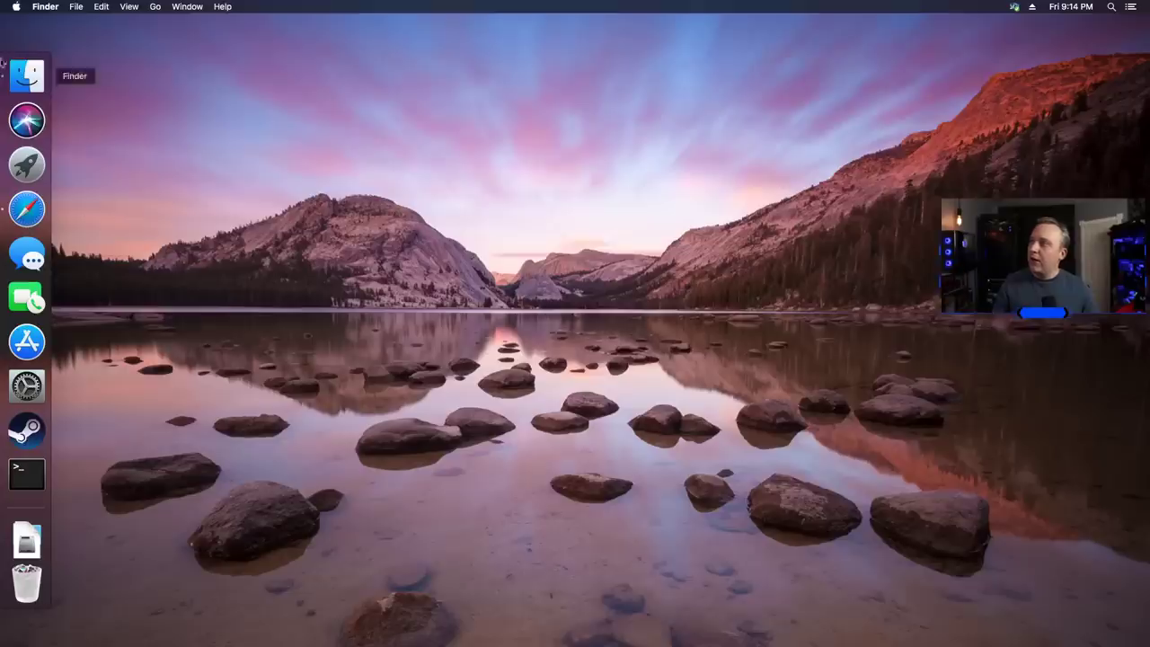
Restart the Mac.
{"action": "left_click", "coordinate": [15, 7]}
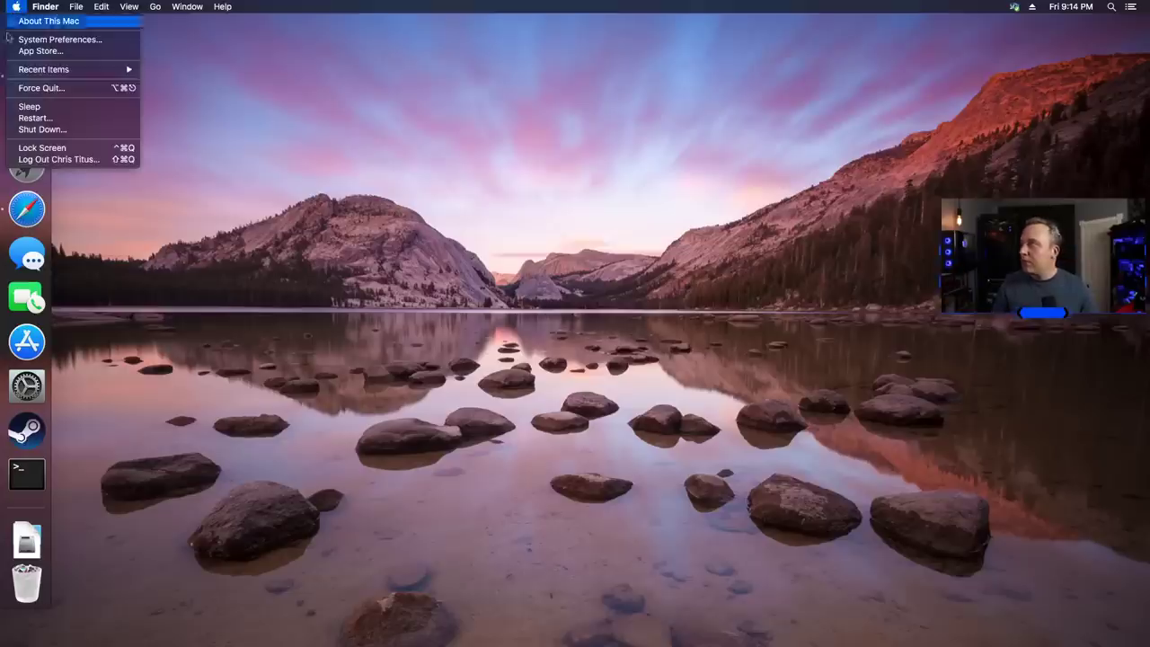
{"action": "left_click", "coordinate": [33, 118]}
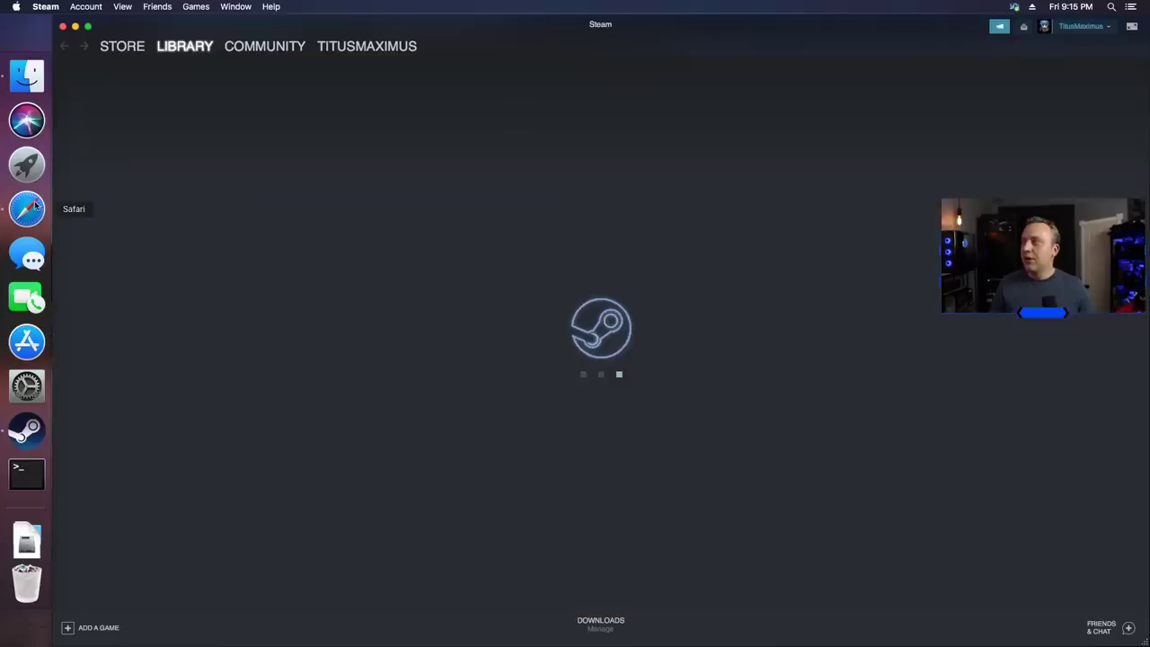
Open Safari and Terminal alongside Steam, and close all three windows to return to the empty desktop.
{"action": "left_click", "coordinate": [27, 209]}
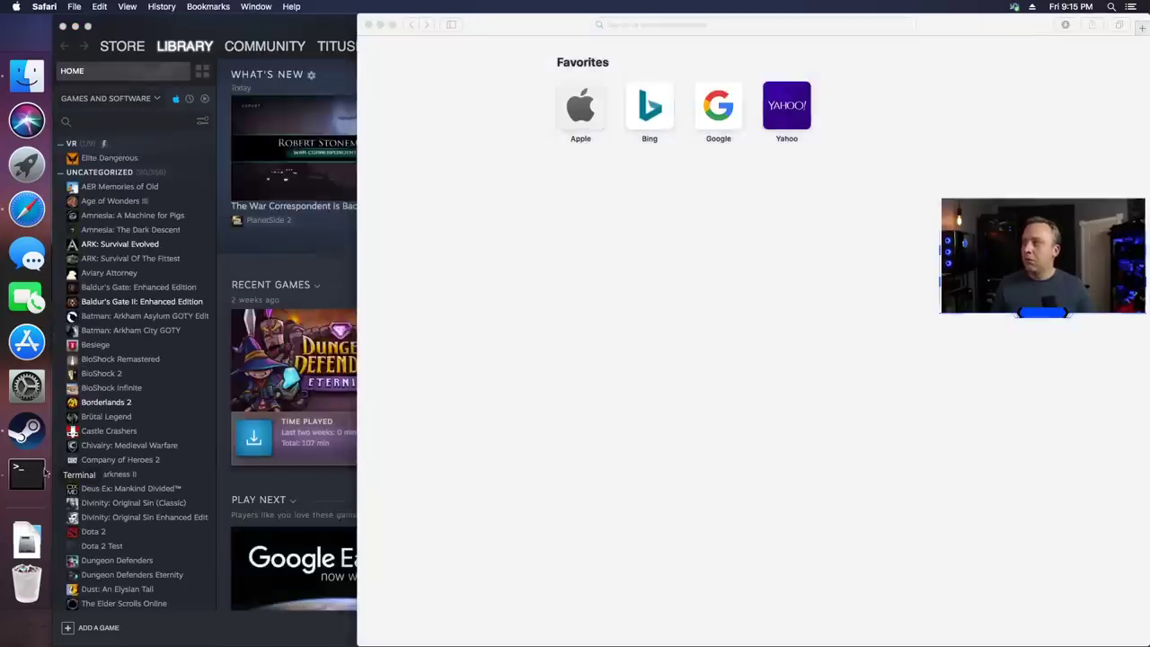
{"action": "left_click", "coordinate": [27, 473]}
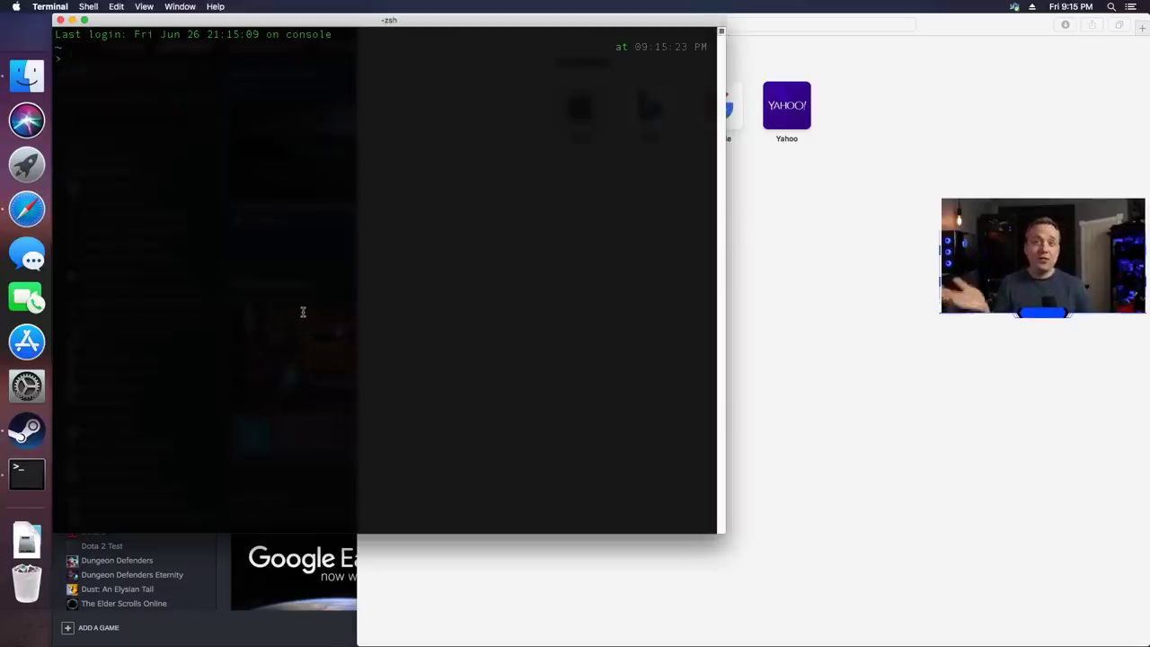
{"action": "left_click", "coordinate": [60, 19]}
{"action": "left_click", "coordinate": [368, 25]}
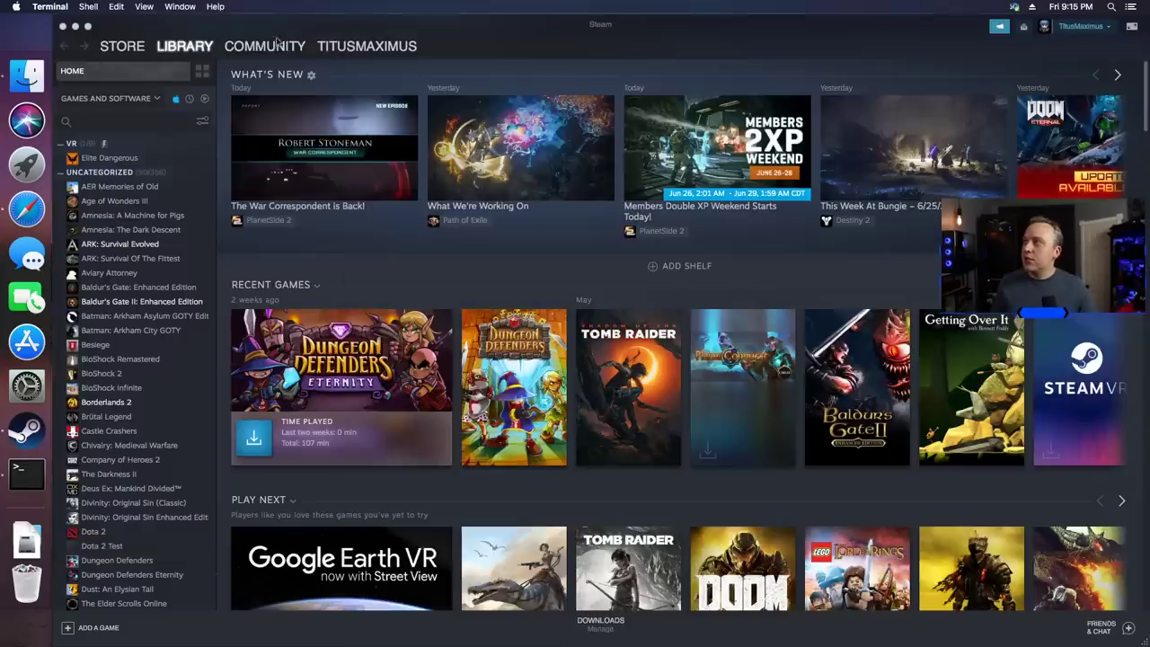
{"action": "left_click", "coordinate": [63, 26]}
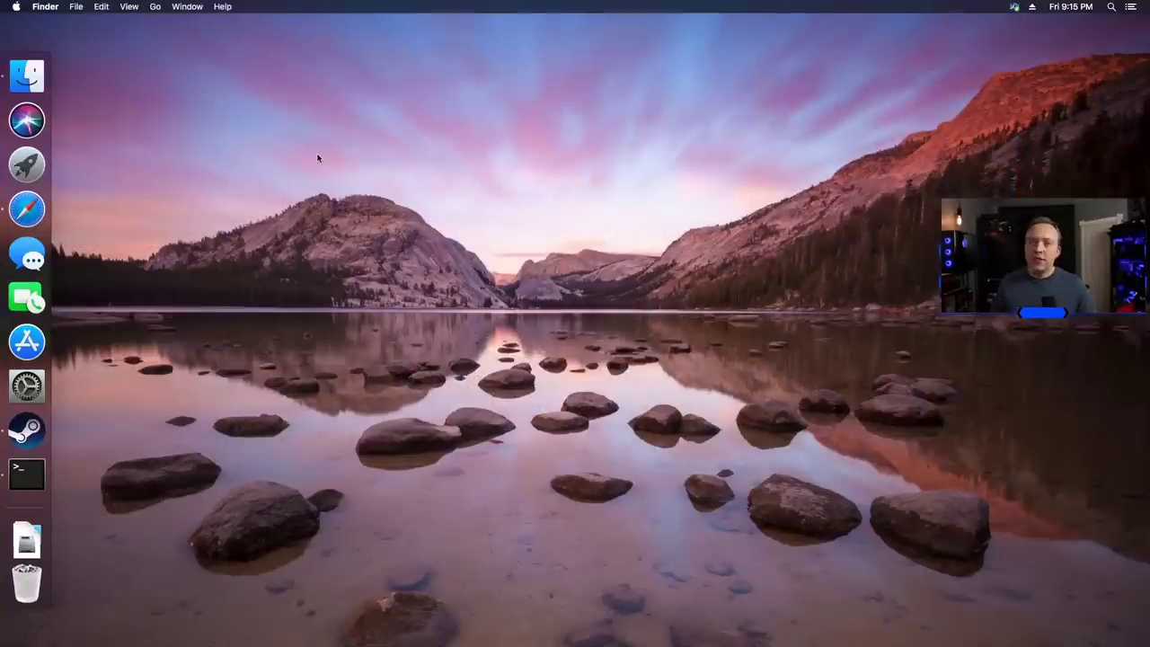